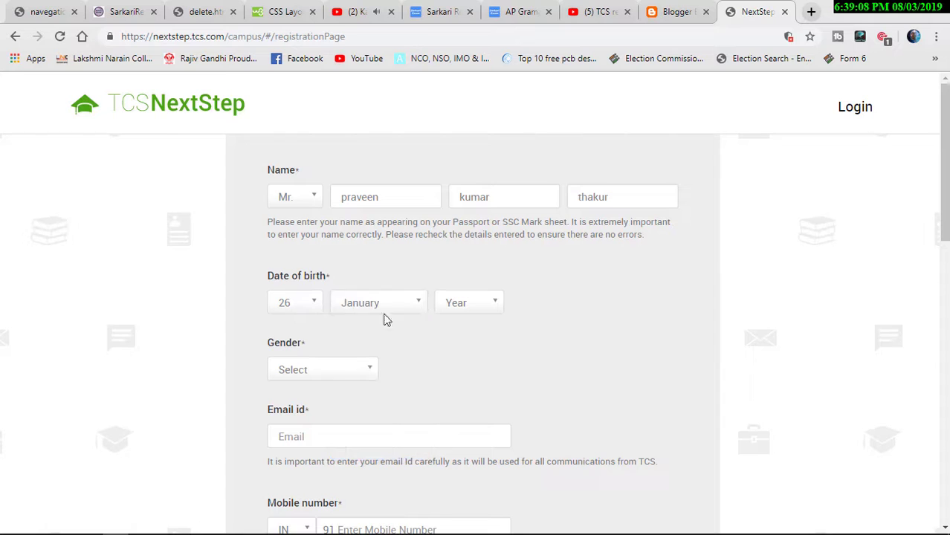
- Set the birth year to 1995 and the gender to Male
left_click(460, 304)
scroll(443, 405, "down", 6)
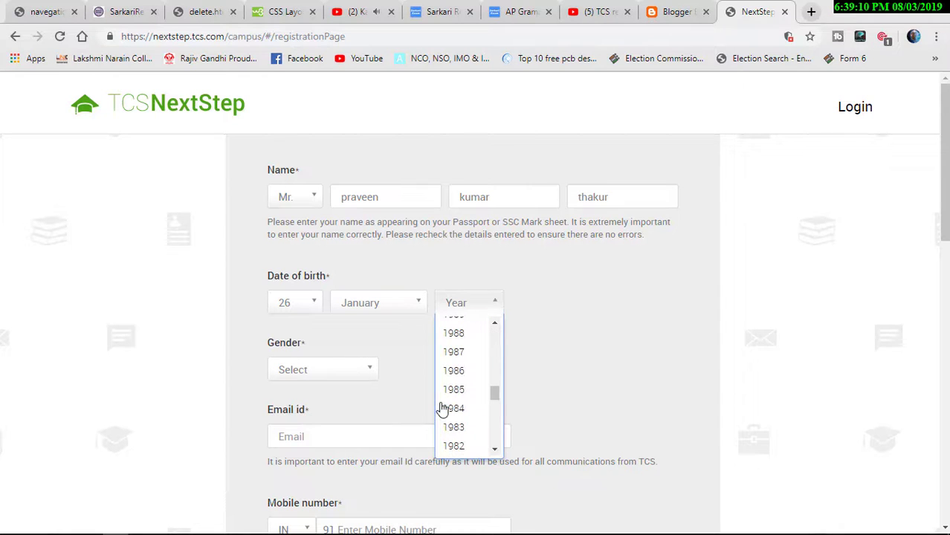
scroll(455, 380, "up", 1)
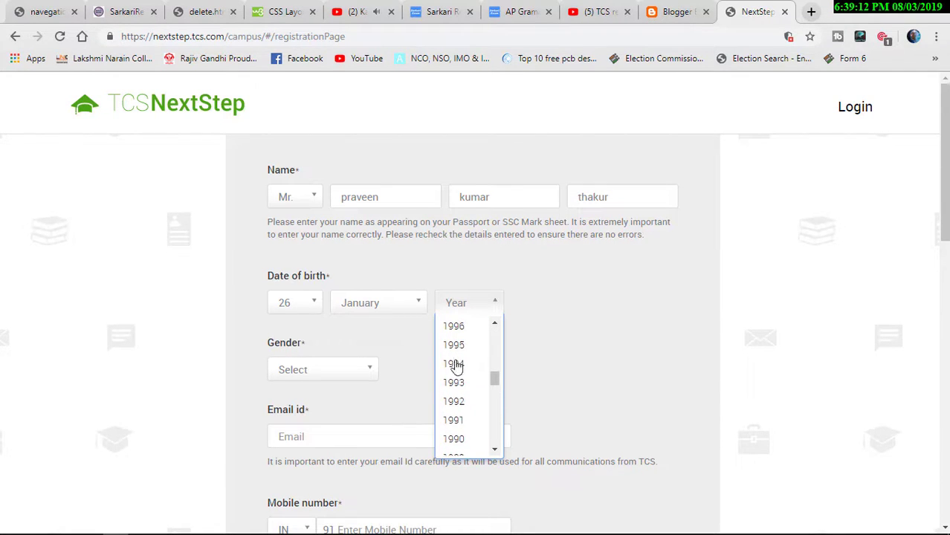
left_click(454, 345)
left_click(370, 378)
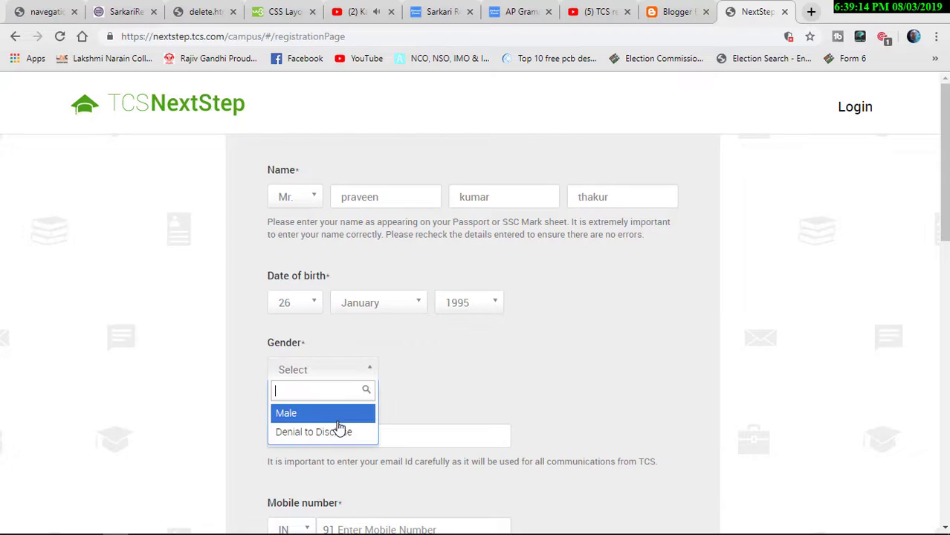
left_click(336, 413)
- Fill in the applicant's e-mail address using the browser's saved suggestion
left_click(335, 436)
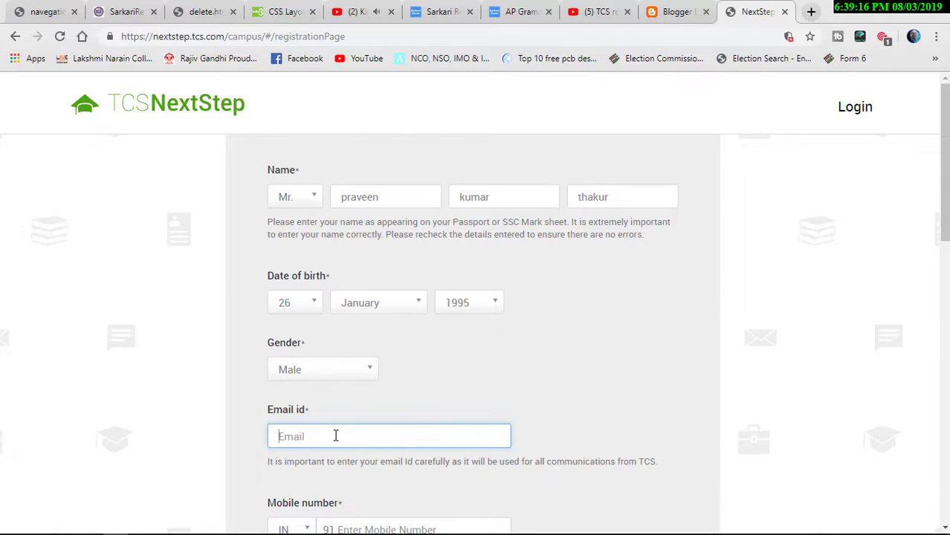
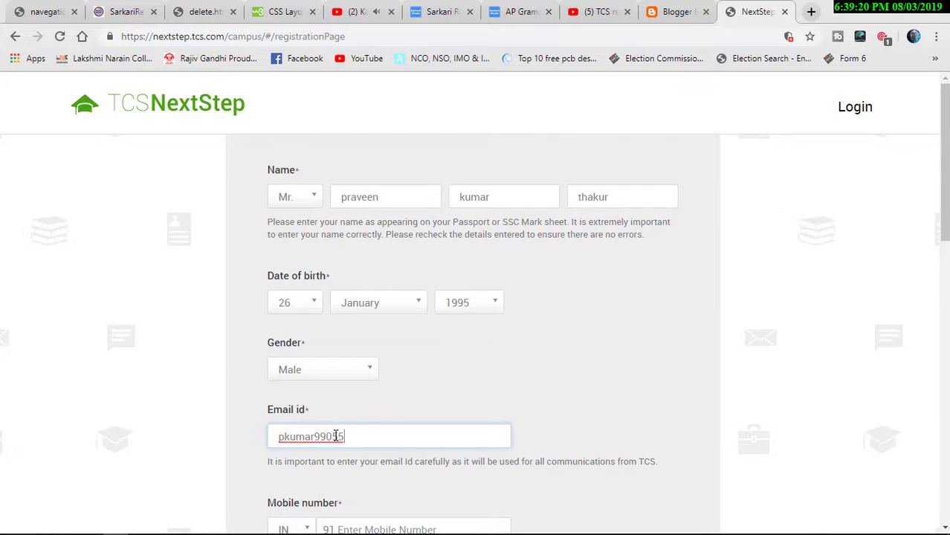
key("Down")
key("Return")
- Enter the applicant's mobile number
left_click(467, 388)
scroll(465, 383, "down", 3)
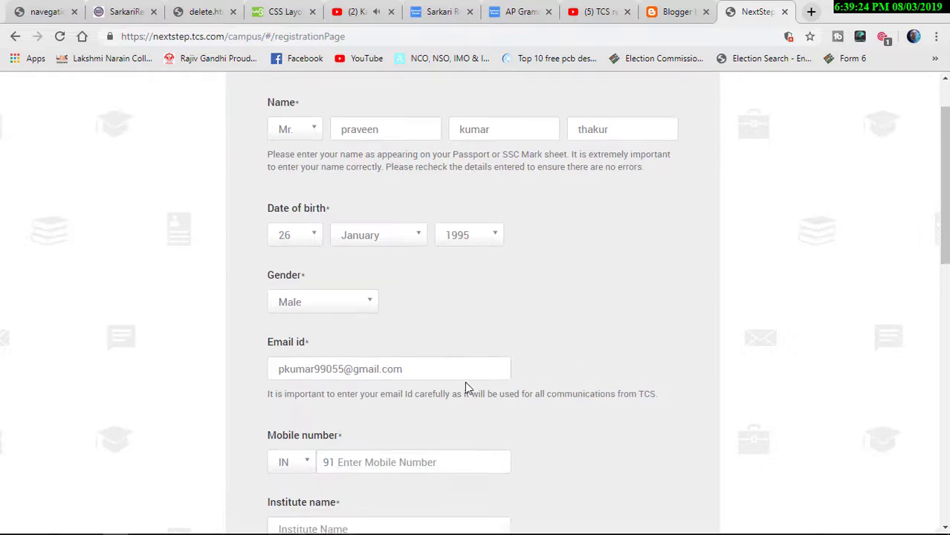
left_click(435, 346)
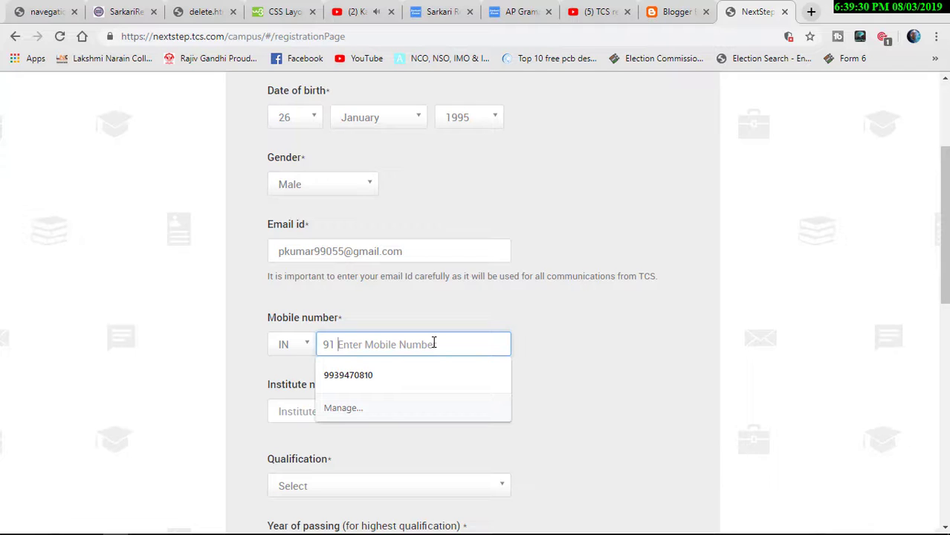
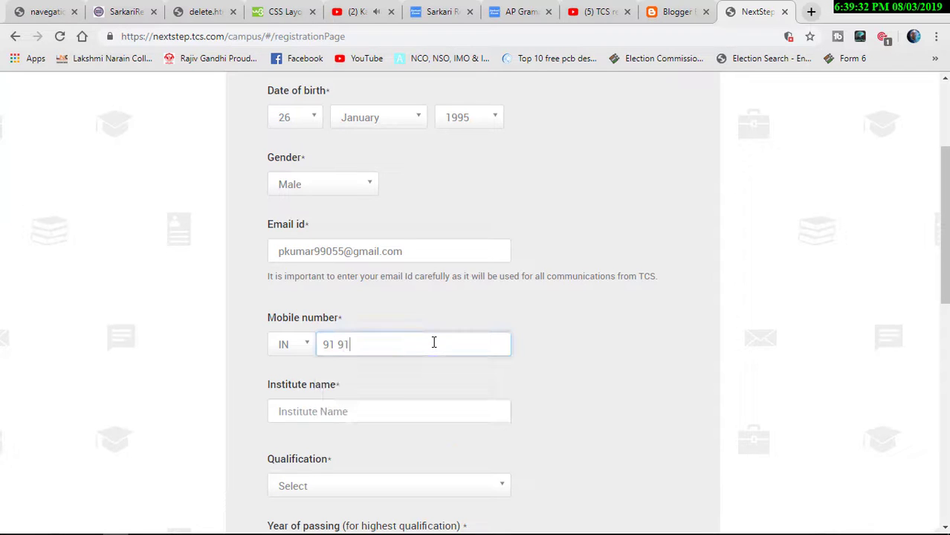
- Set the institute to Laxminarain College Of Technology And Science (Lncts), Bhopal via 'lnct' search
left_click(411, 419)
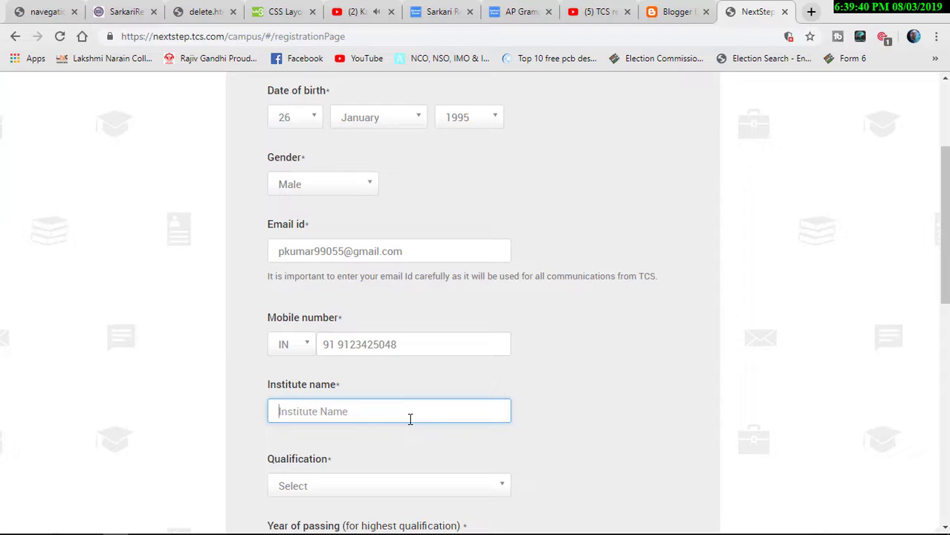
type("lnct")
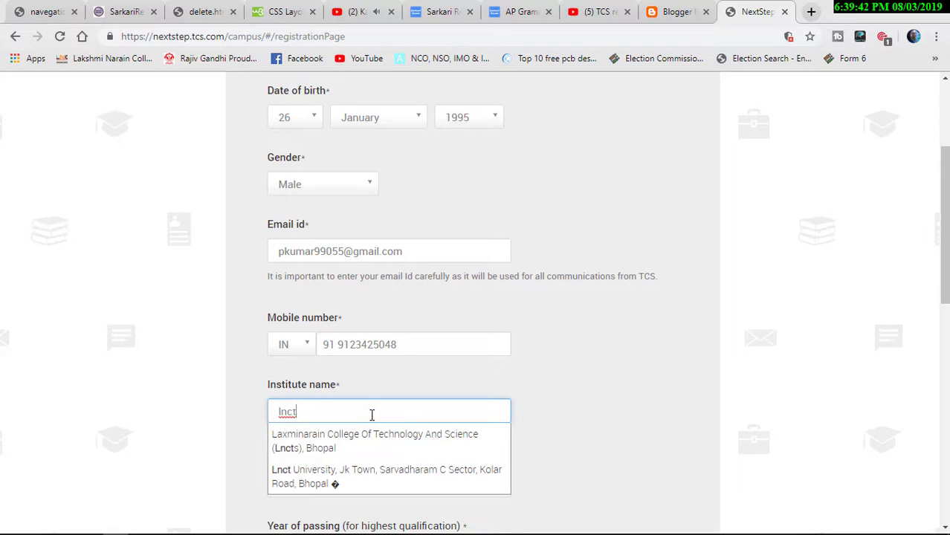
left_click(368, 439)
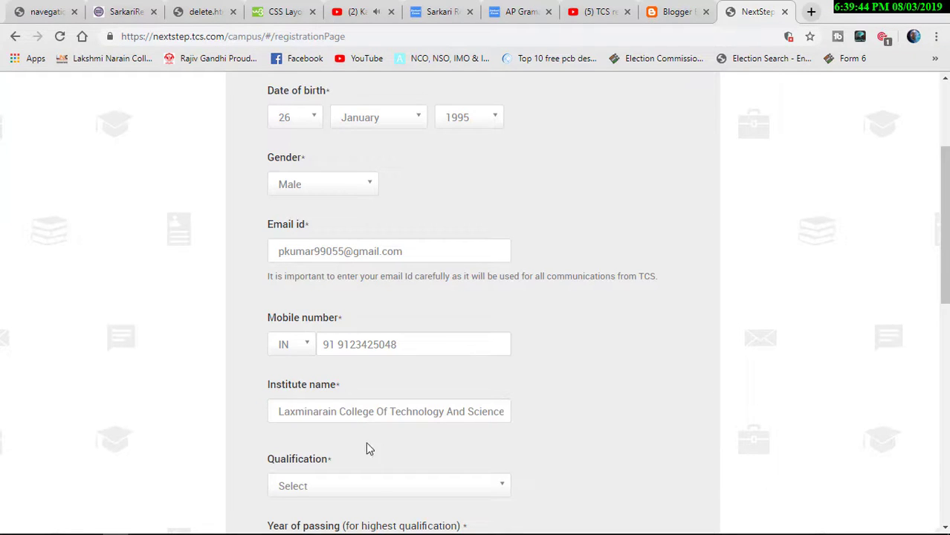
left_click(372, 490)
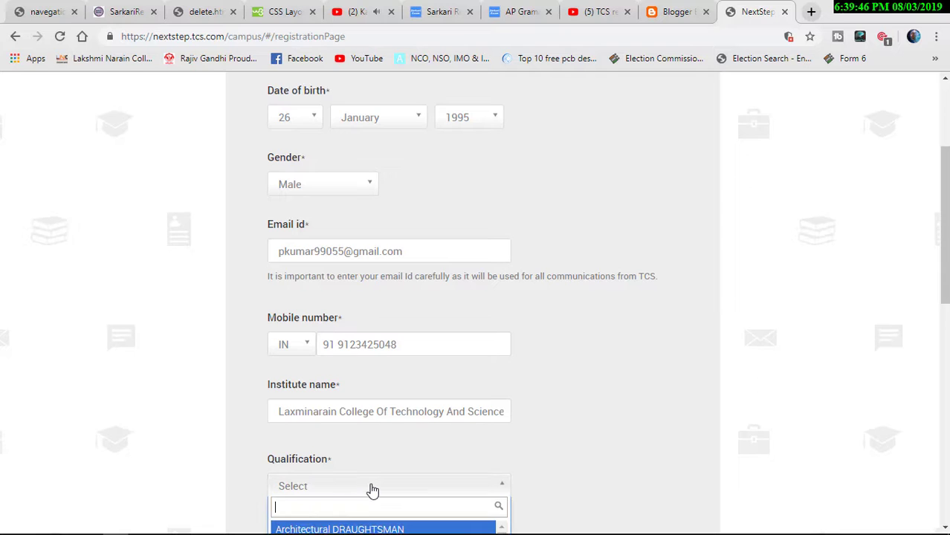
- Filter the qualification list by 'b' and browse the bachelor's and master's options
scroll(372, 490, "down", 3)
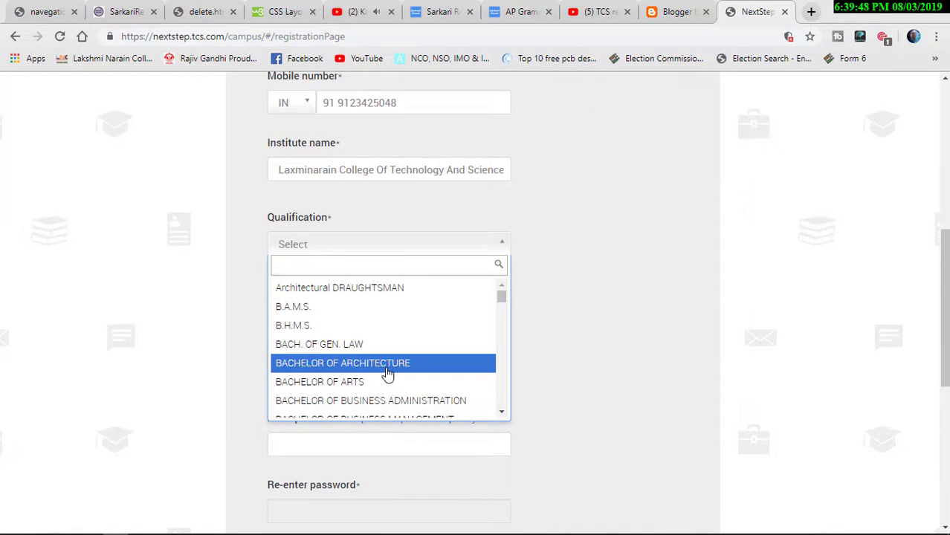
type("be")
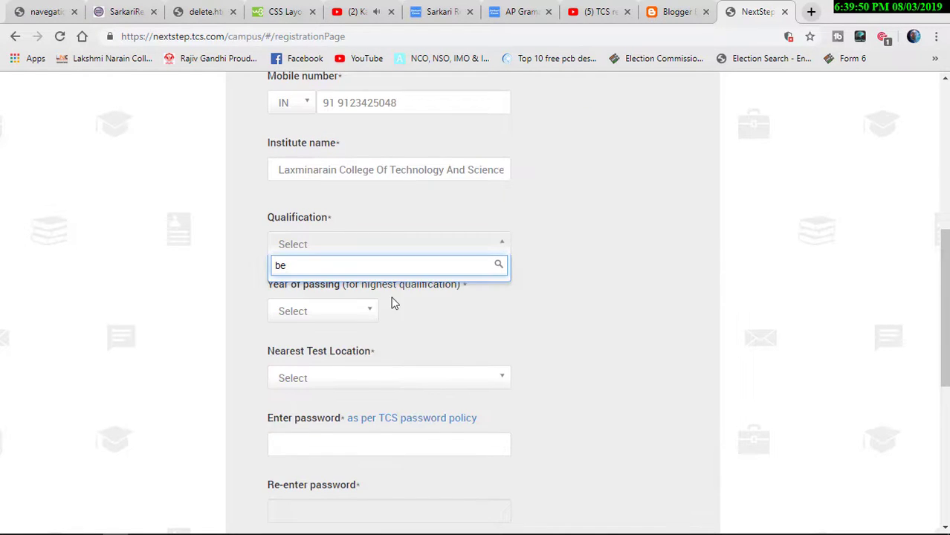
key("BackSpace")
key("BackSpace")
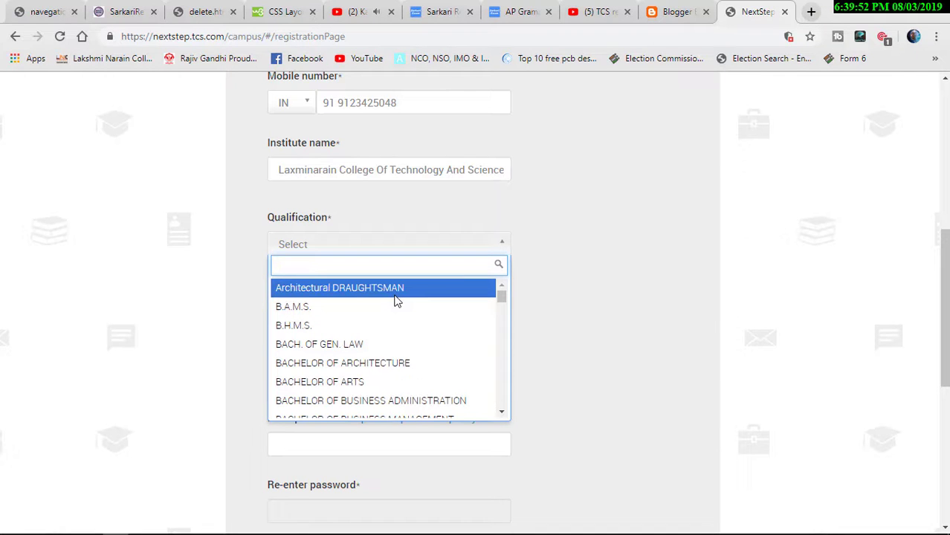
type("b")
key("Down")
key("Down")
key("Down")
key("Down")
key("Down")
key("Down")
key("Down")
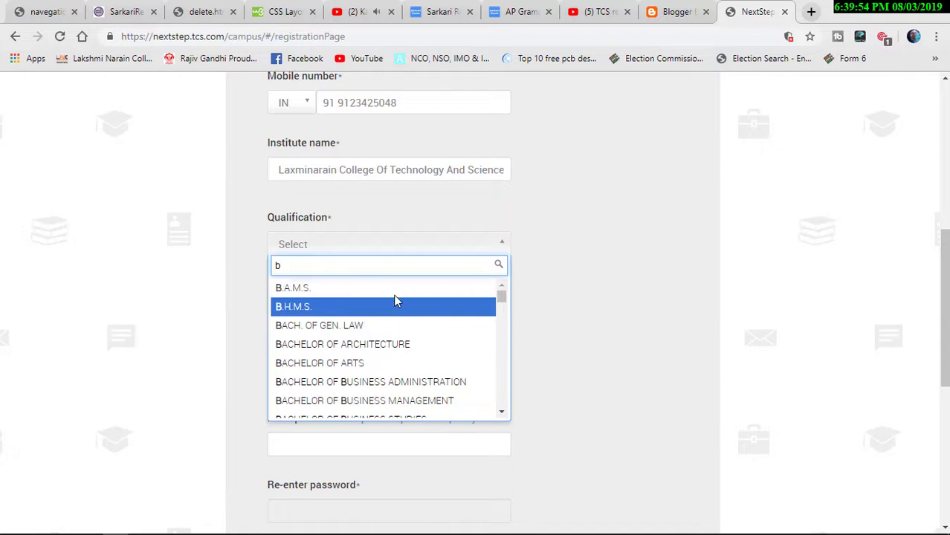
key("Down")
key("Down")
key("Down")
key("Down")
key("Down")
key("Down")
key("Down")
key("Down")
key("Down")
key("Down")
key("Down")
key("Down")
key("Down")
key("Down")
key("Down")
key("Down")
key("Down")
key("Down")
key("Down")
key("Down")
key("Up")
key("Up")
key("Up")
key("Up")
key("Up")
key("Up")
key("Up")
key("Up")
key("Up")
key("Up")
key("Up")
key("Up")
key("Up")
key("Up")
key("Up")
key("Up")
key("Up")
key("Up")
key("Up")
key("Up")
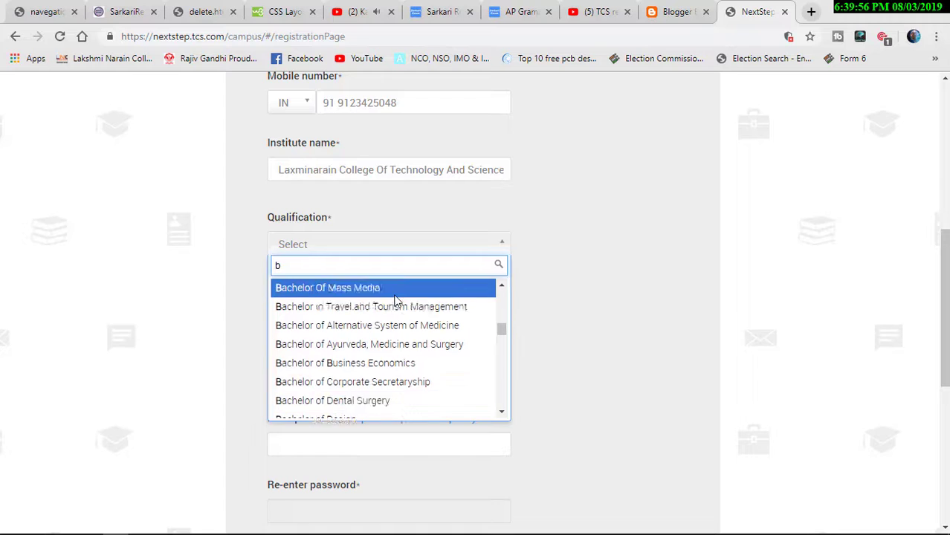
key("Down")
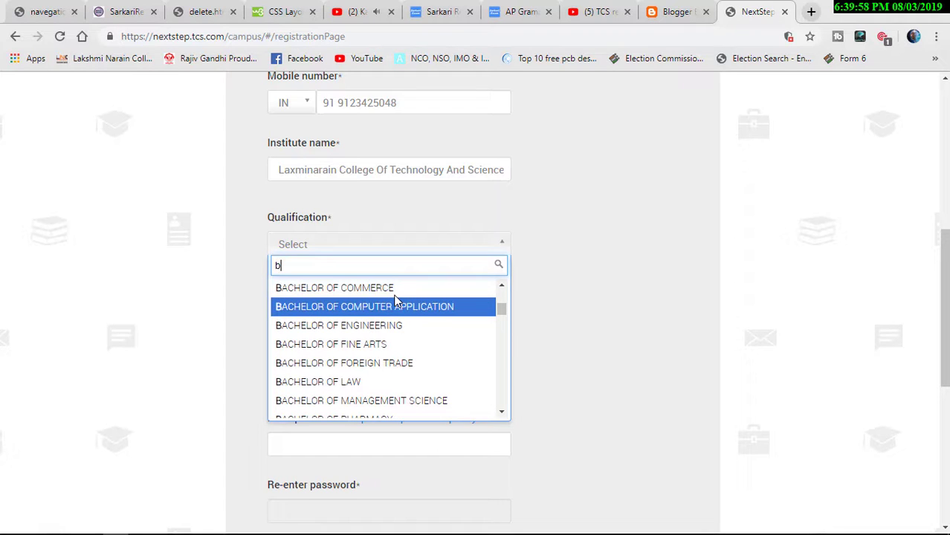
key("Down")
key("Down")
key("Down")
key("Down")
key("Down")
key("Down")
key("Down")
key("Down")
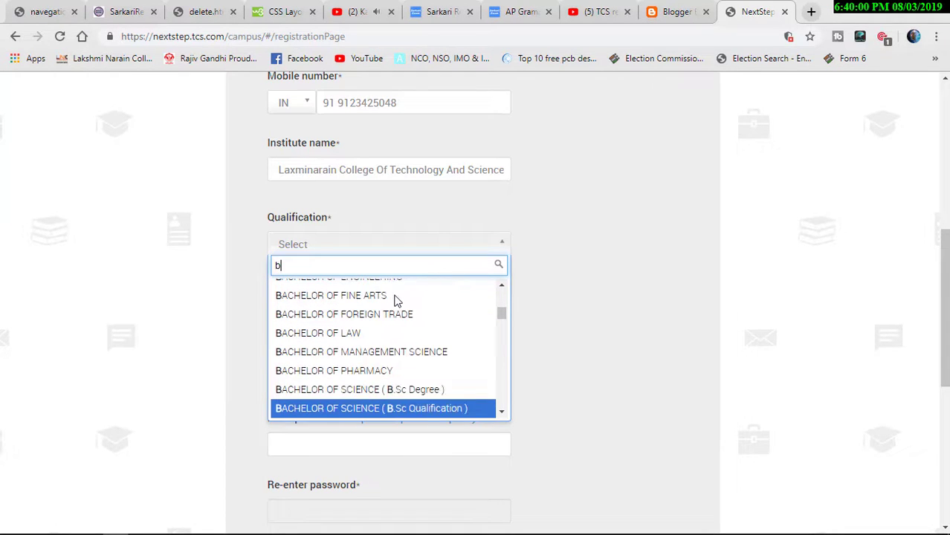
key("Down")
key("Down")
key("Down")
key("Down")
key("Down")
key("Down")
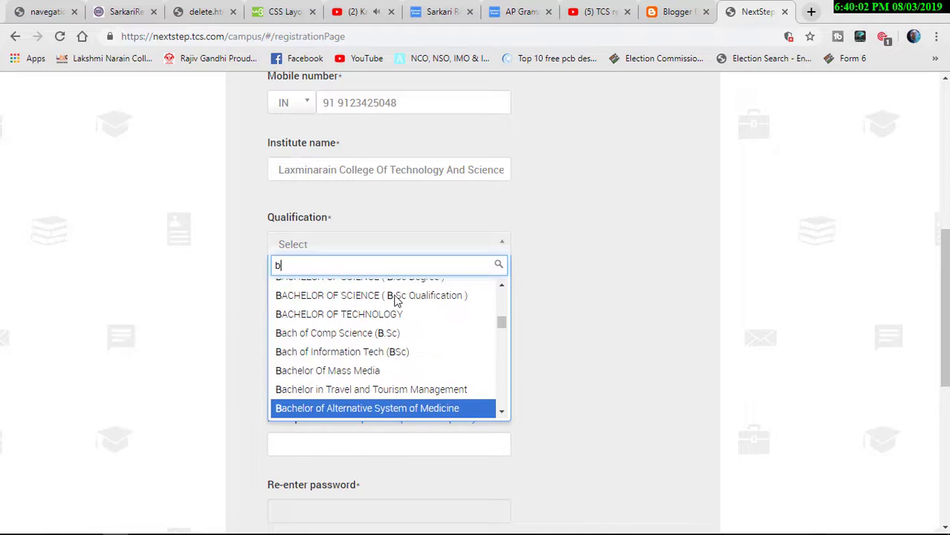
key("Down")
key("Down")
key("Down")
key("Down")
key("Down")
key("Down")
key("Down")
key("Down")
key("Down")
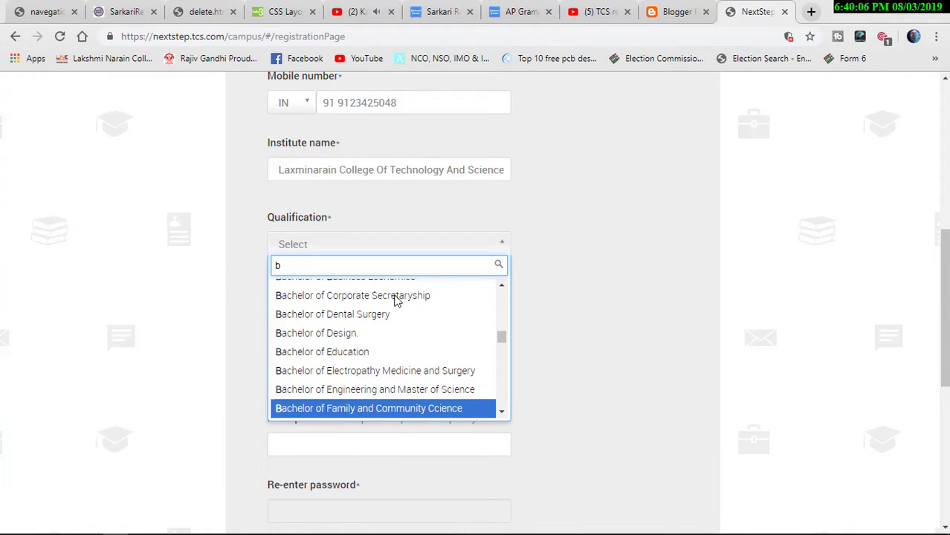
key("Down")
key("Down")
key("Down")
key("Down")
key("Down")
key("Down")
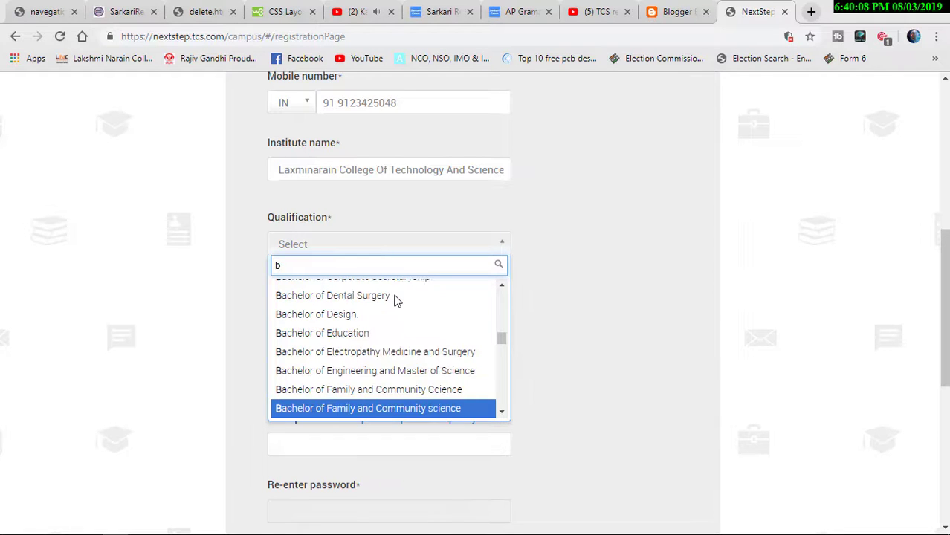
key("Down")
key("Down")
key("Down")
key("Down")
key("Down")
key("Down")
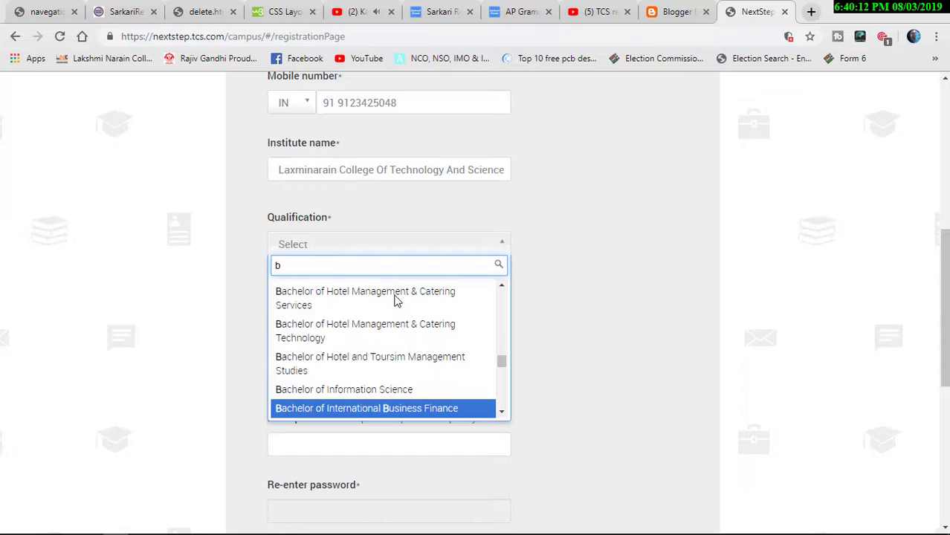
key("Down")
key("Down")
key("Down")
key("Down")
key("Down")
key("Down")
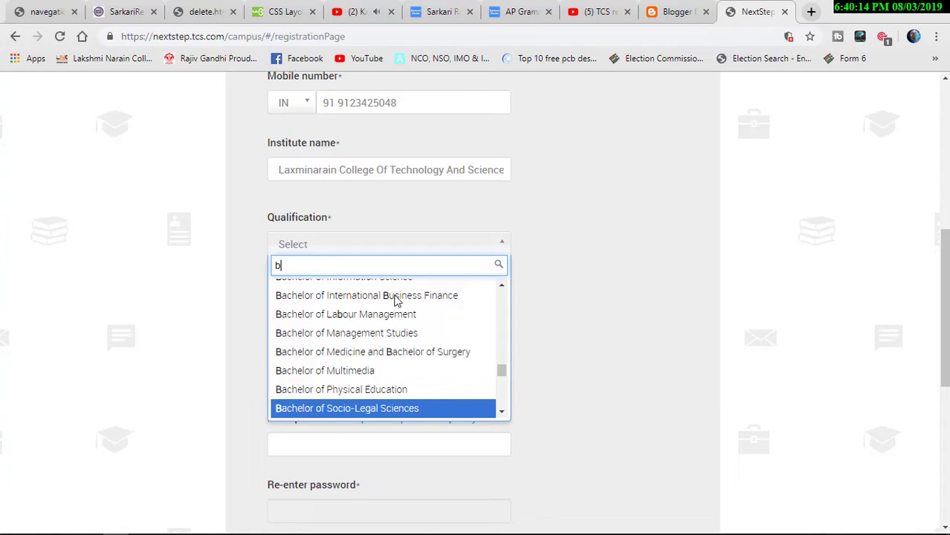
key("Down")
key("Down")
key("Down")
key("Down")
key("Down")
key("Down")
key("Down")
key("Down")
key("Down")
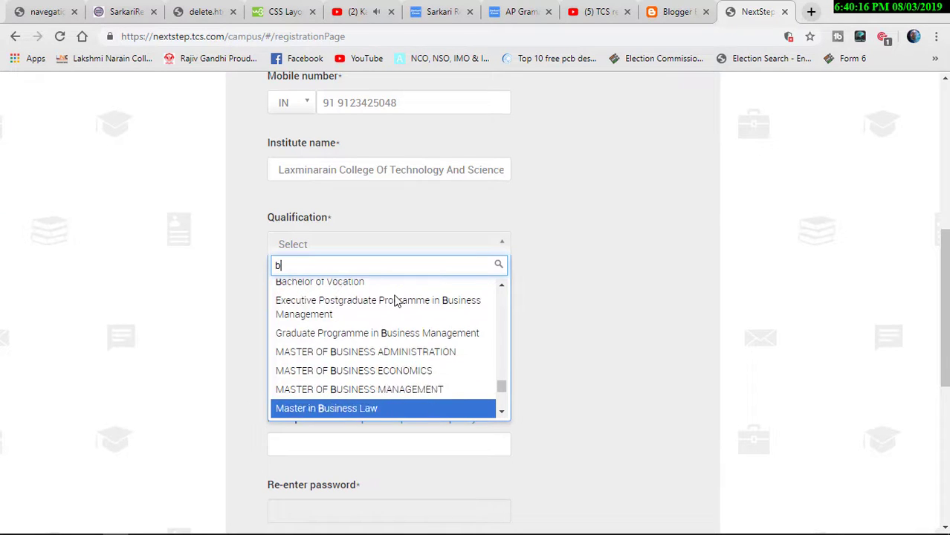
key("Down")
key("Down")
key("Down")
key("Down")
key("Up")
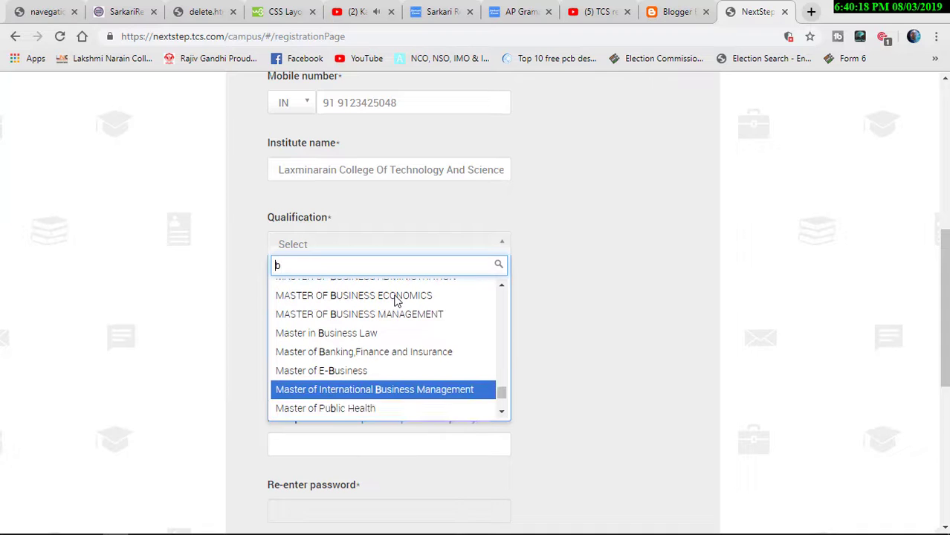
- Select BACHELOR OF ENGINEERING as the qualification
scroll(397, 299, "up", 5)
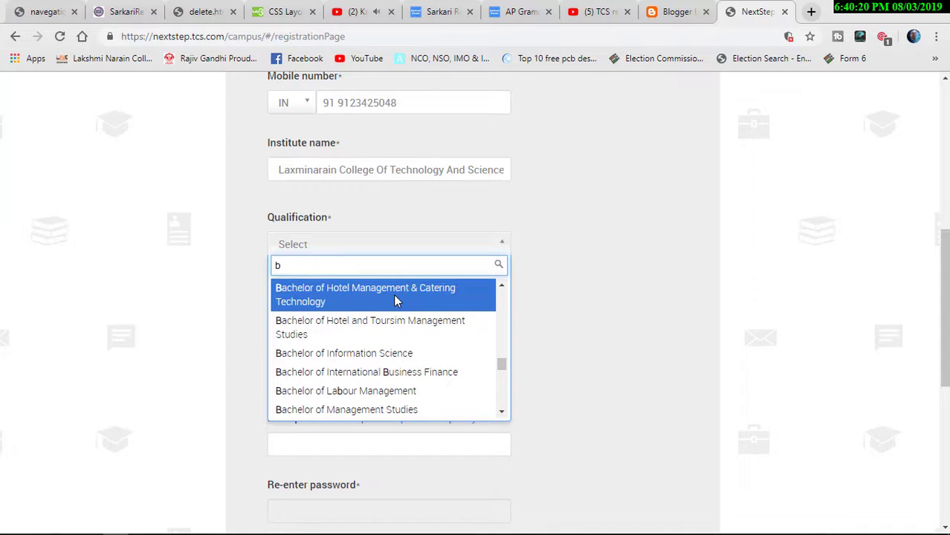
scroll(396, 300, "up", 1)
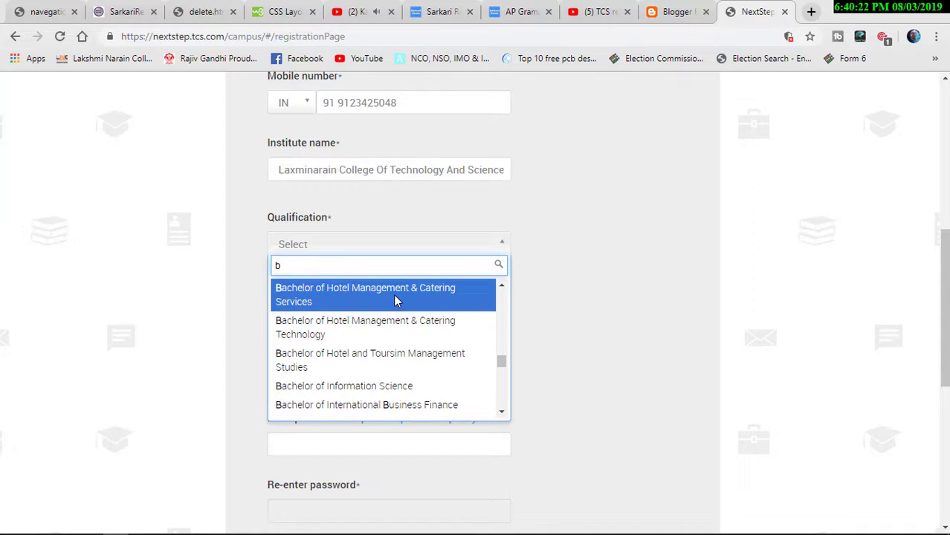
scroll(396, 300, "up", 8)
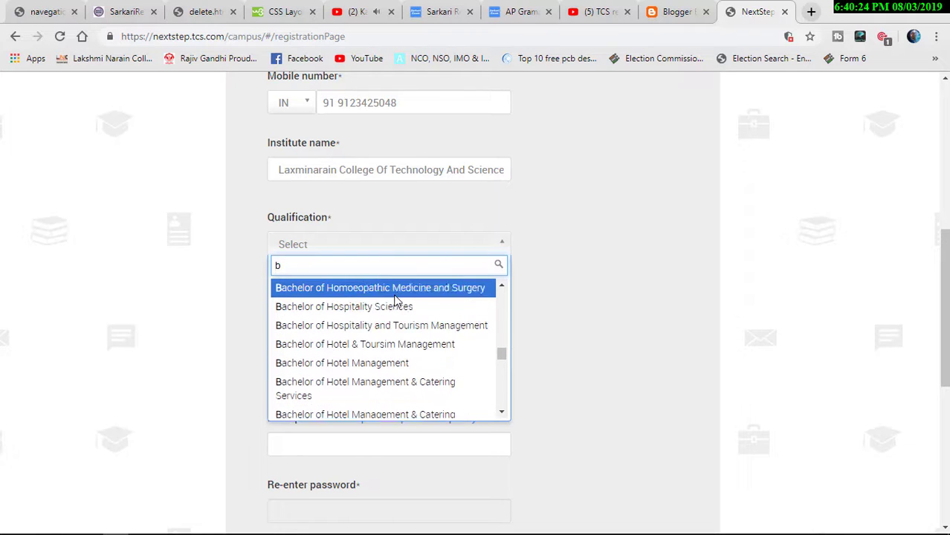
scroll(397, 300, "up", 4)
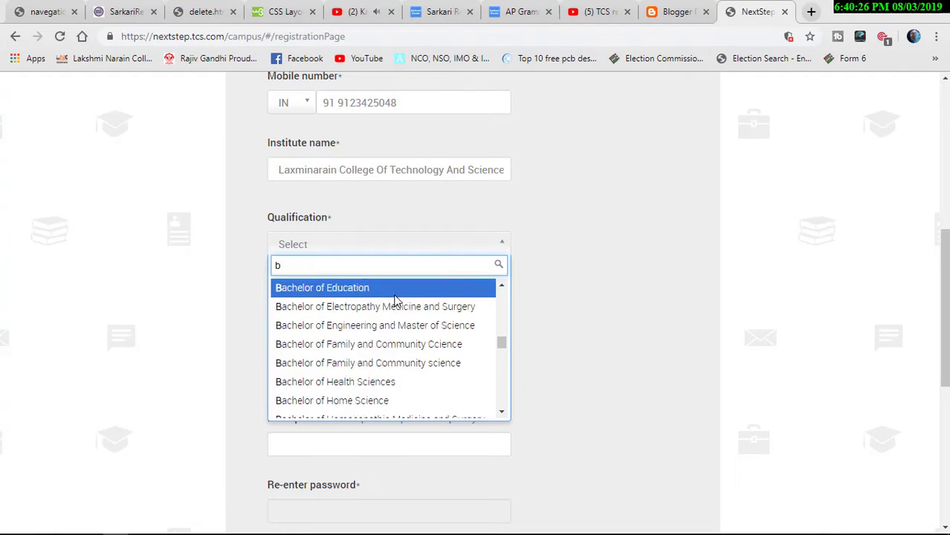
scroll(396, 300, "up", 5)
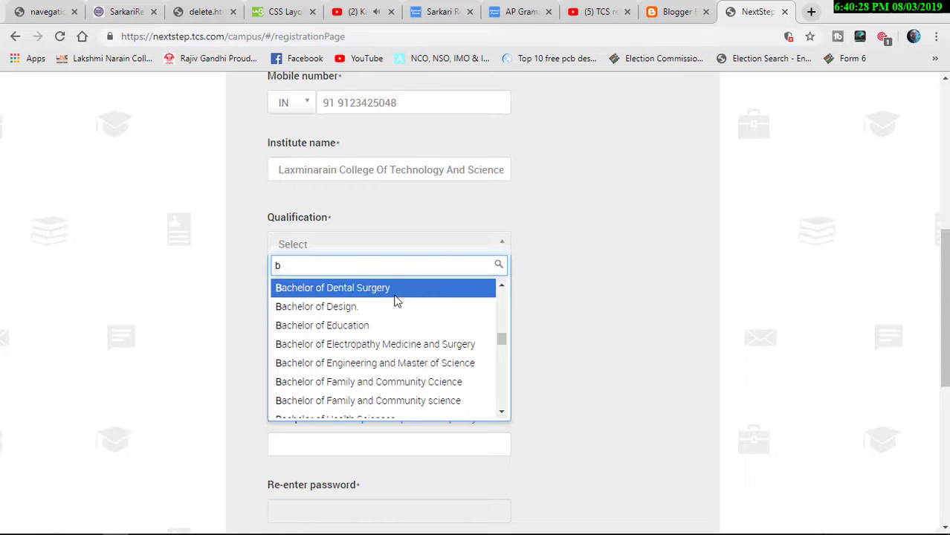
scroll(396, 299, "up", 5)
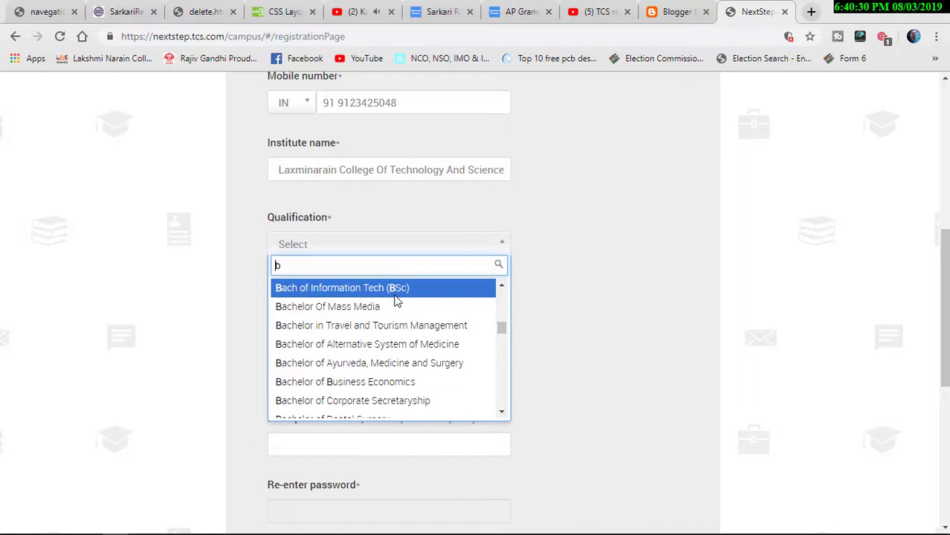
scroll(397, 299, "up", 1)
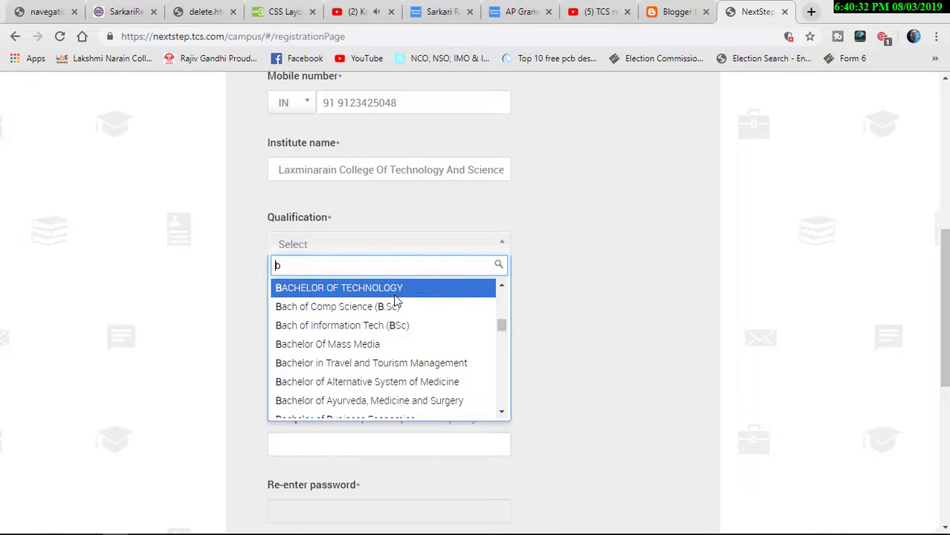
scroll(396, 300, "up", 6)
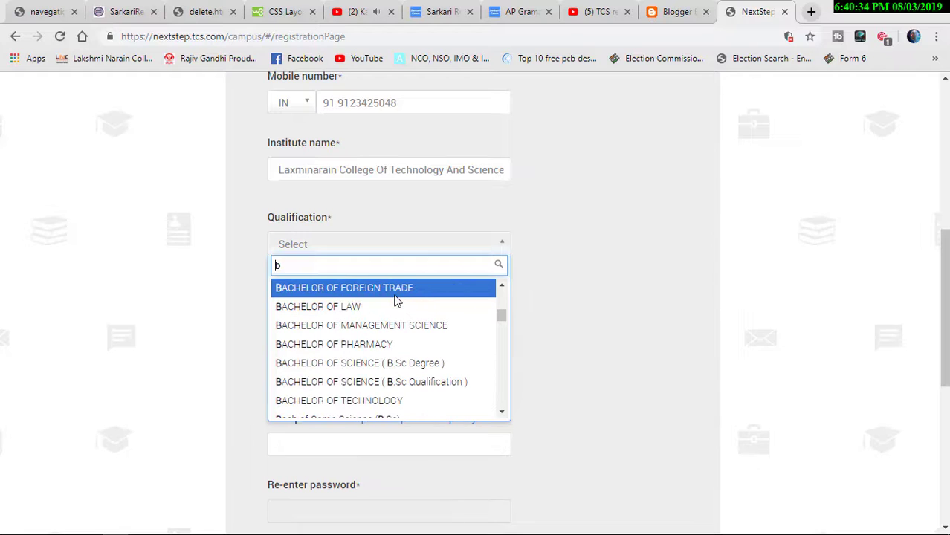
scroll(396, 299, "up", 4)
key("Down")
key("Down")
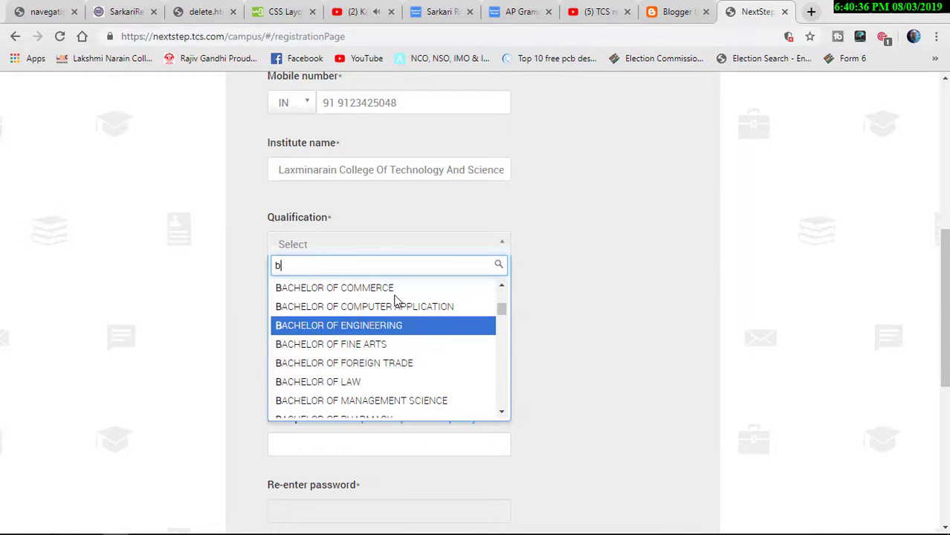
key("Return")
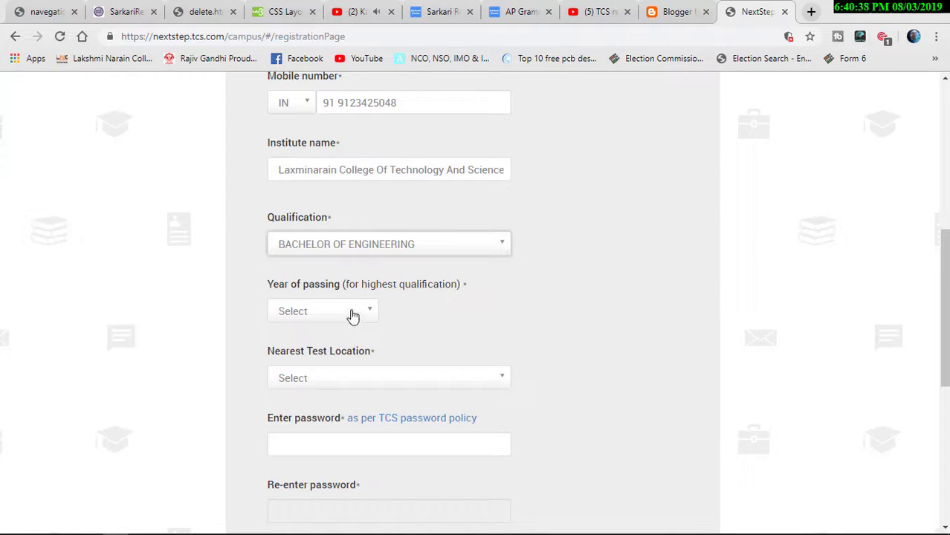
- Choose 2018 as year of passing and PUNE as nearest test location
left_click(351, 315)
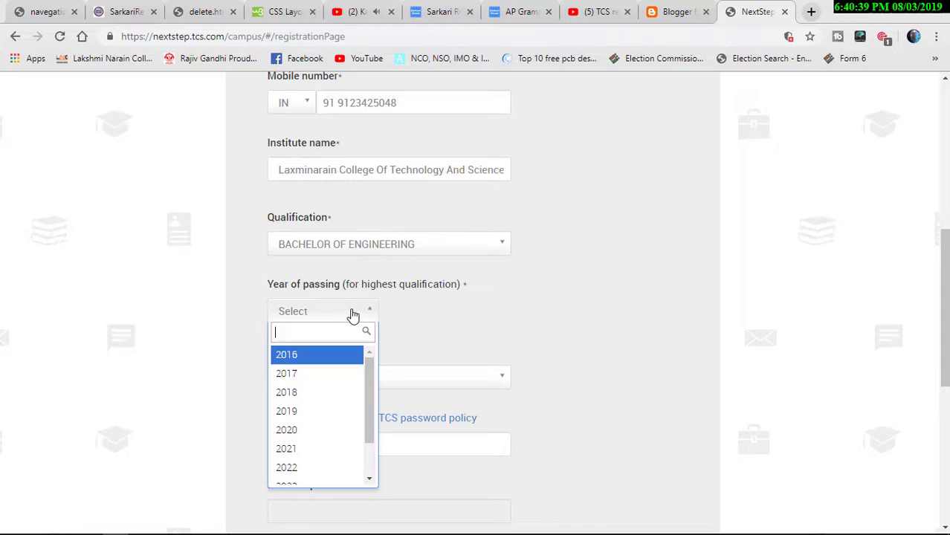
left_click(337, 393)
left_click(354, 384)
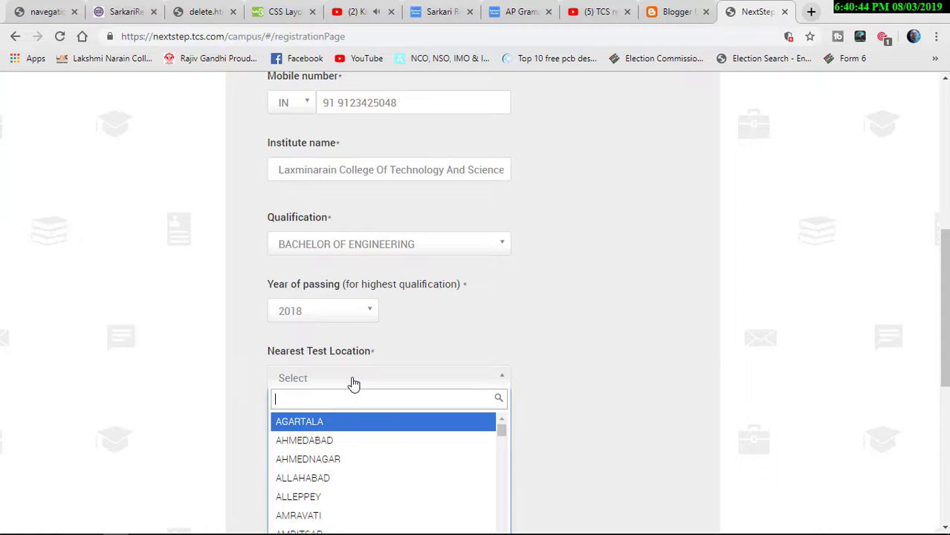
key("Down")
key("Down")
key("Down")
key("Down")
key("Down")
key("Down")
key("Down")
key("Down")
key("Down")
key("Down")
key("Down")
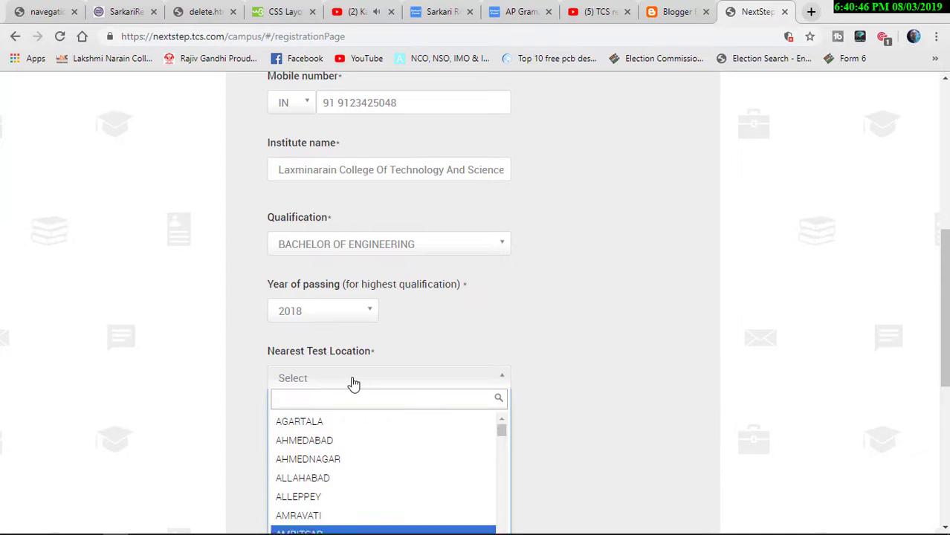
scroll(354, 383, "down", 2)
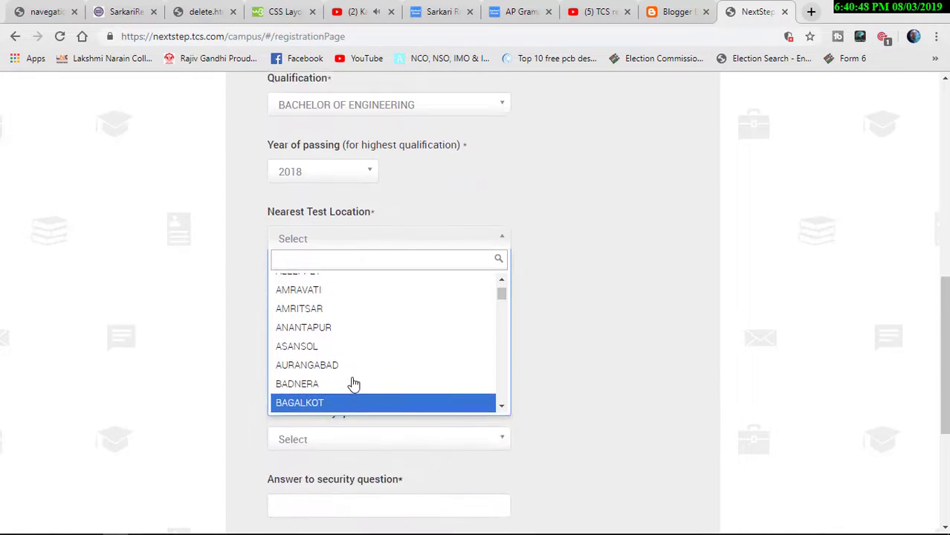
key("Down")
key("Down")
key("Down")
key("Down")
key("Down")
key("Down")
key("Down")
key("Down")
key("Down")
key("Down")
key("Down")
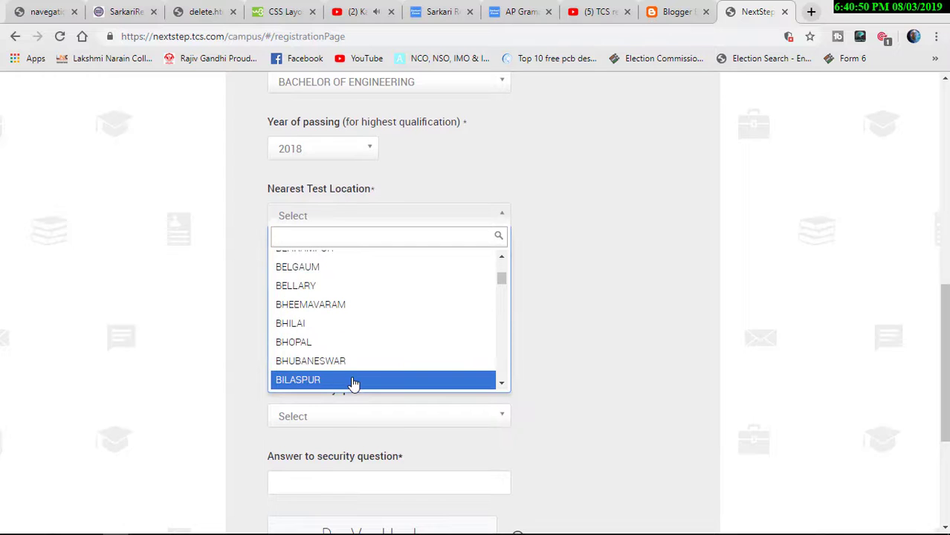
key("Down")
key("Down")
key("Down")
key("Down")
key("Down")
key("Down")
key("Down")
key("Down")
key("Down")
key("Down")
key("Down")
key("Down")
key("Down")
key("Down")
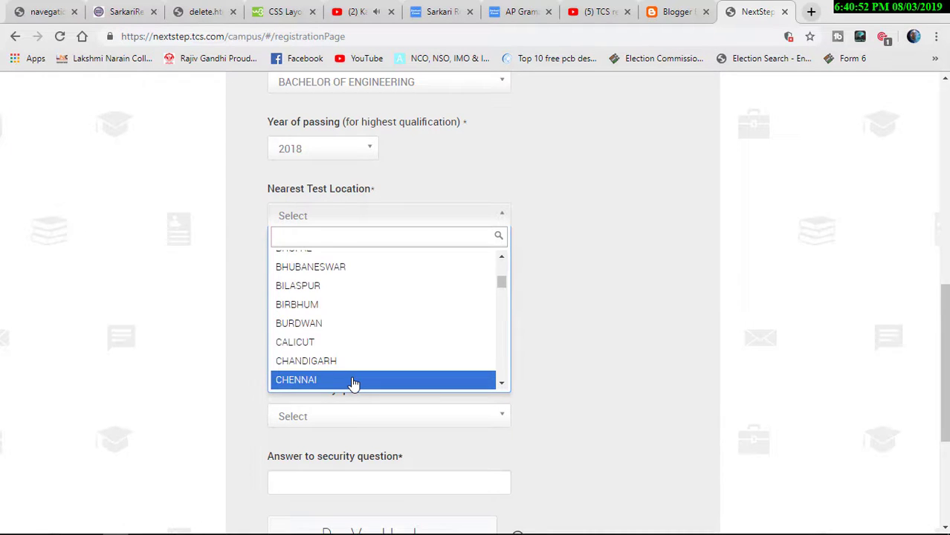
key("Down")
key("Down")
key("Down")
key("Down")
key("Down")
key("Down")
key("Down")
key("Down")
key("Down")
key("Down")
key("Down")
key("Down")
key("Down")
key("Down")
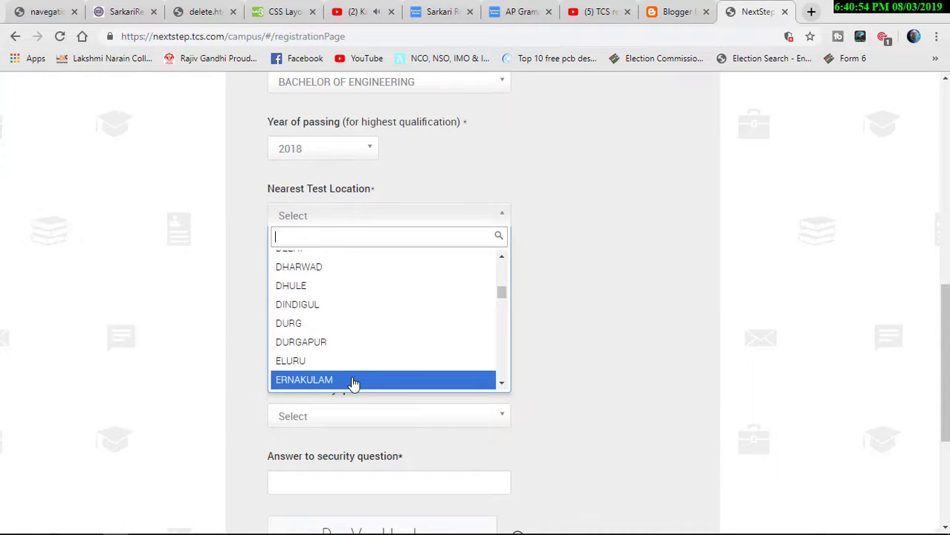
key("Down")
key("Down")
key("Down")
key("Down")
key("Down")
key("Down")
key("Down")
key("Down")
key("Down")
key("Down")
key("Down")
key("Down")
key("Down")
key("Down")
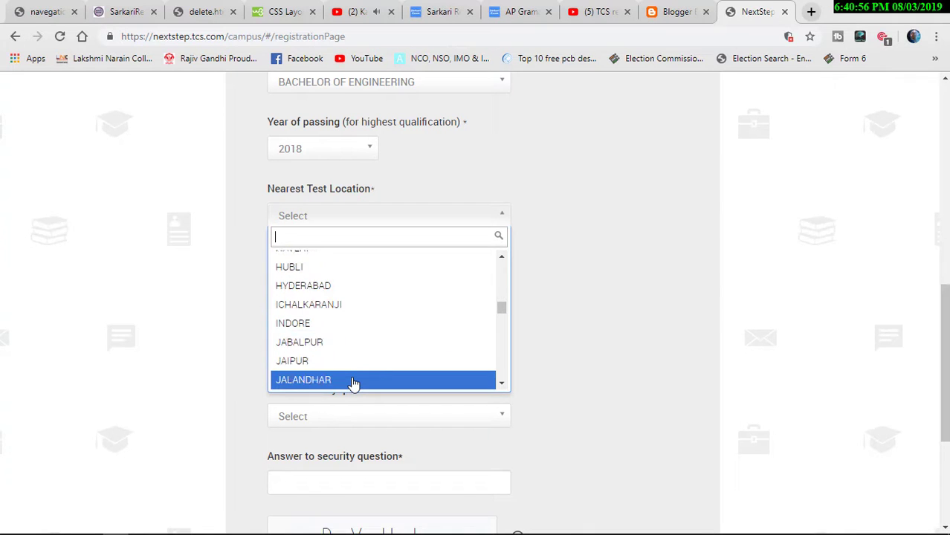
key("Down")
key("Down")
key("Down")
key("Down")
key("Down")
key("Down")
key("Down")
key("Down")
key("Down")
key("Down")
key("Down")
key("Down")
key("Down")
key("Down")
key("Down")
key("Down")
key("Down")
key("Down")
key("Down")
key("Down")
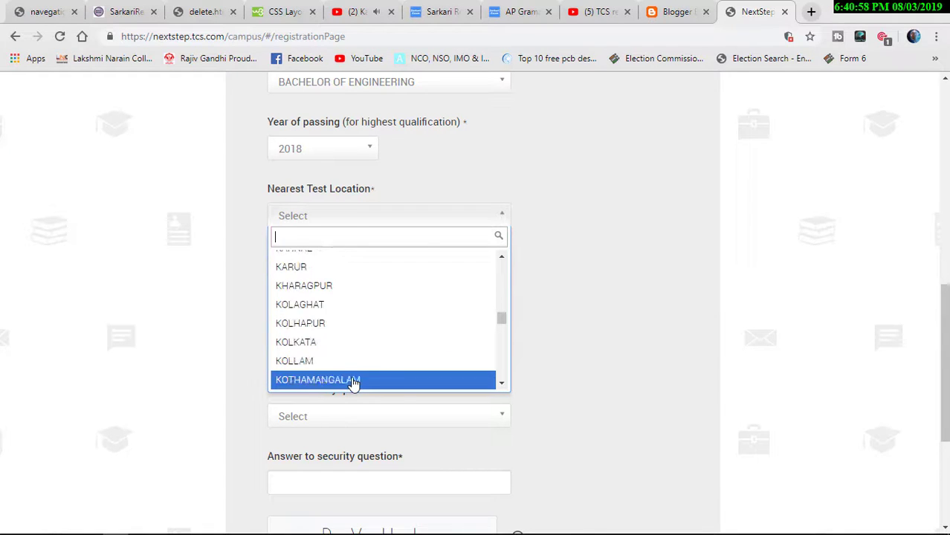
key("Down")
key("Down")
key("Down")
key("Down")
key("Down")
key("Down")
key("Down")
key("Down")
key("Down")
key("Down")
key("Down")
key("Down")
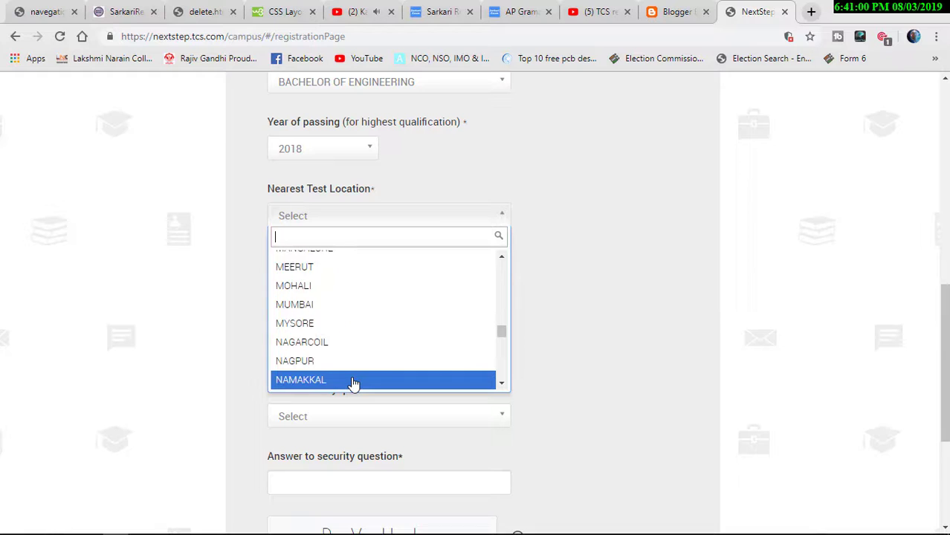
key("Down")
key("Down")
key("Down")
key("Down")
key("Down")
key("Down")
key("Down")
key("Down")
key("Down")
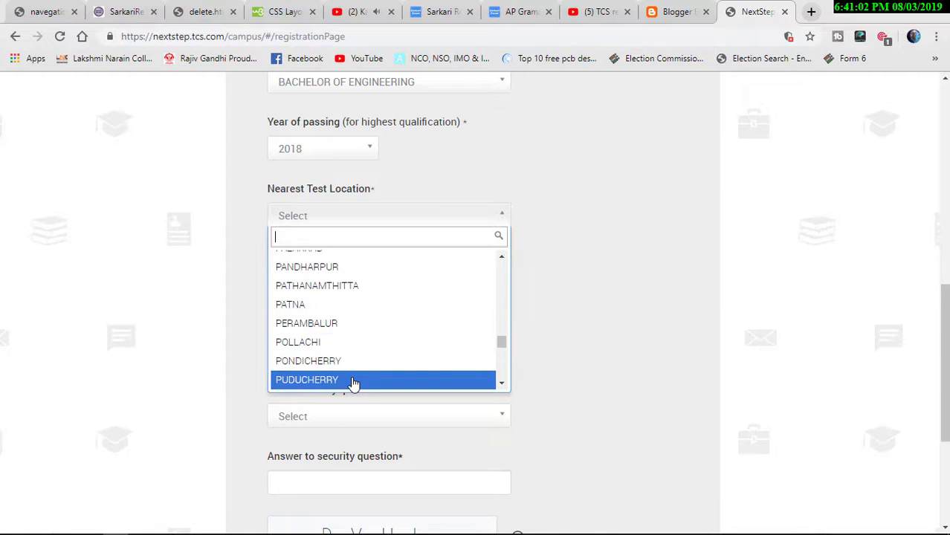
key("Down")
key("Down")
key("Up")
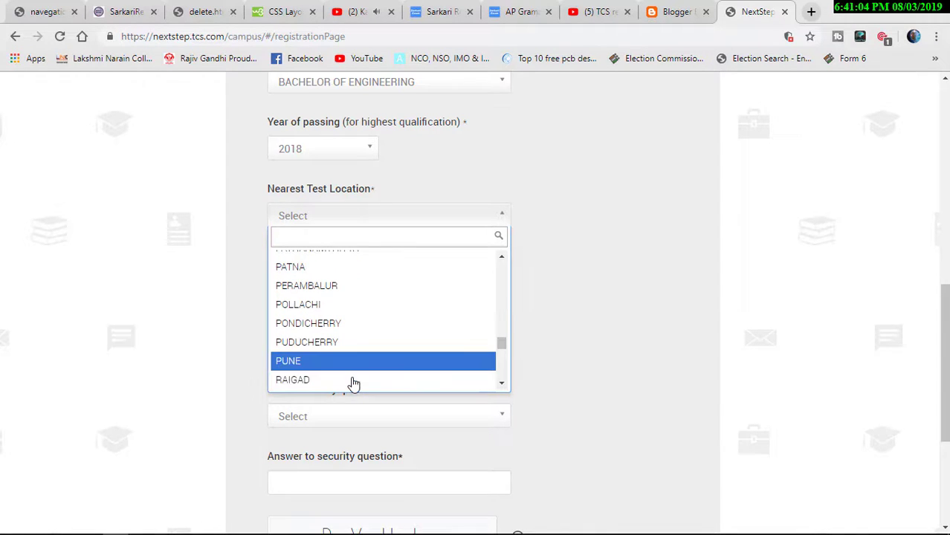
key("Return")
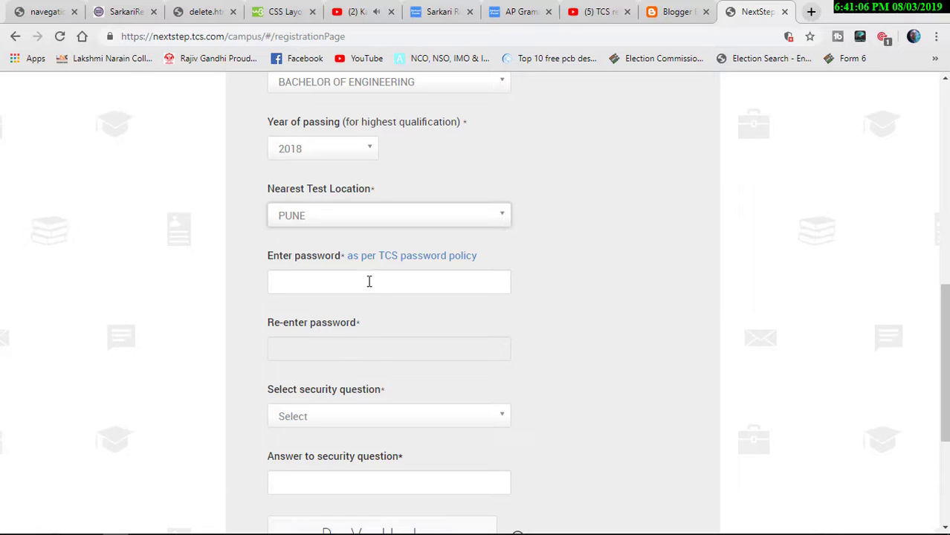
- Enter a policy-compliant account password and repeat it in the re-enter password field
left_click(369, 282)
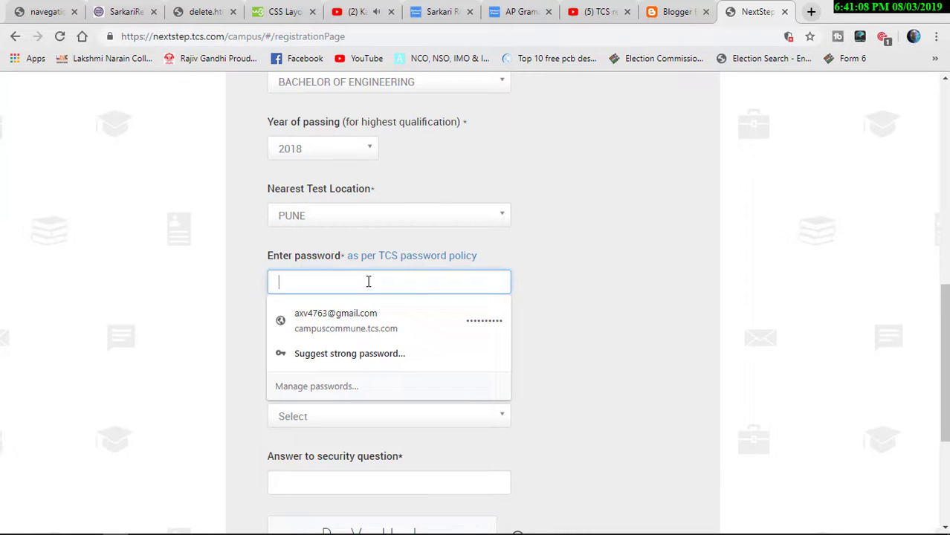
type("a")
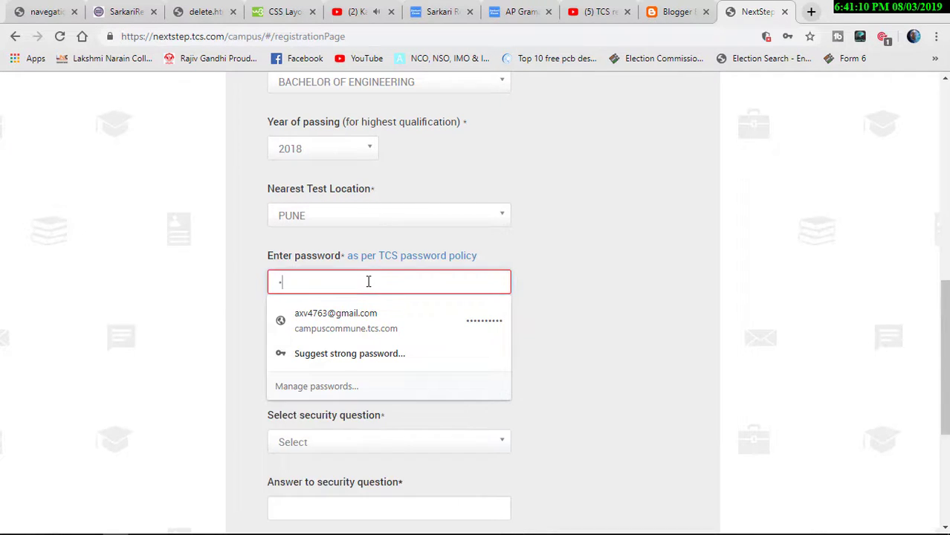
type("aaaaaaaaa")
left_click(575, 246)
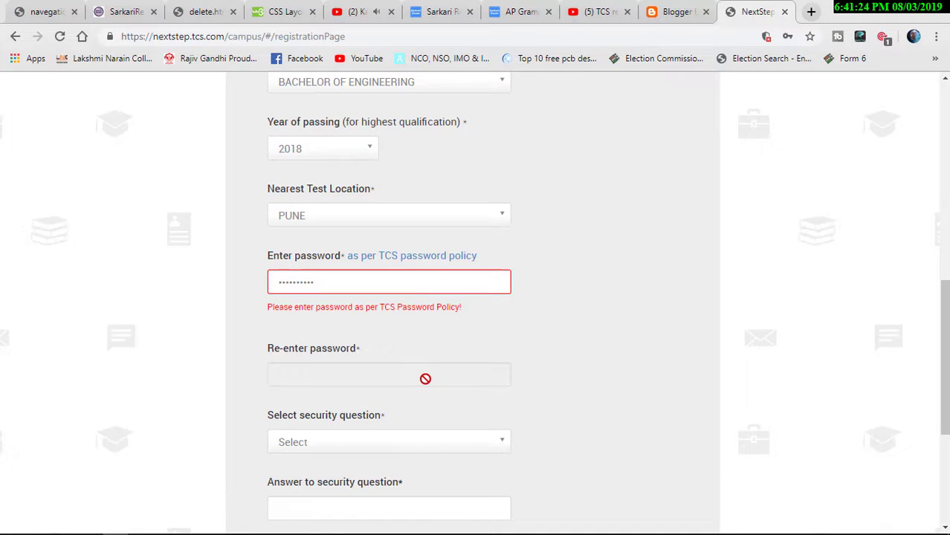
left_click(374, 280)
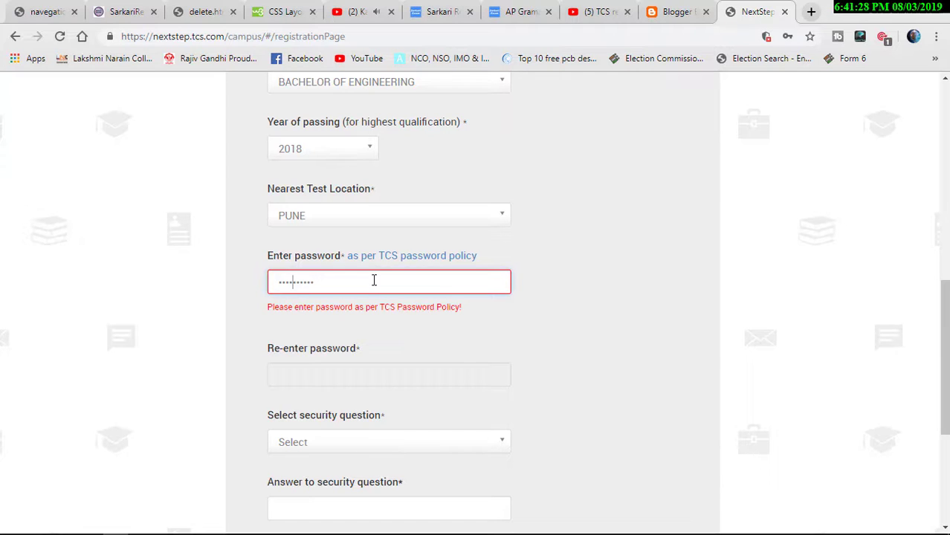
key("Left")
key("Left")
key("Left")
type("S")
left_click(371, 343)
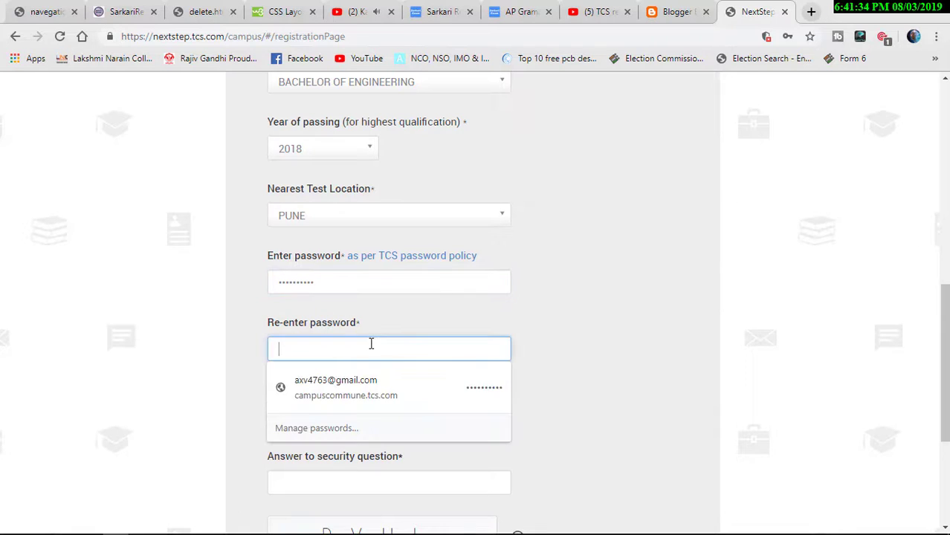
type("S")
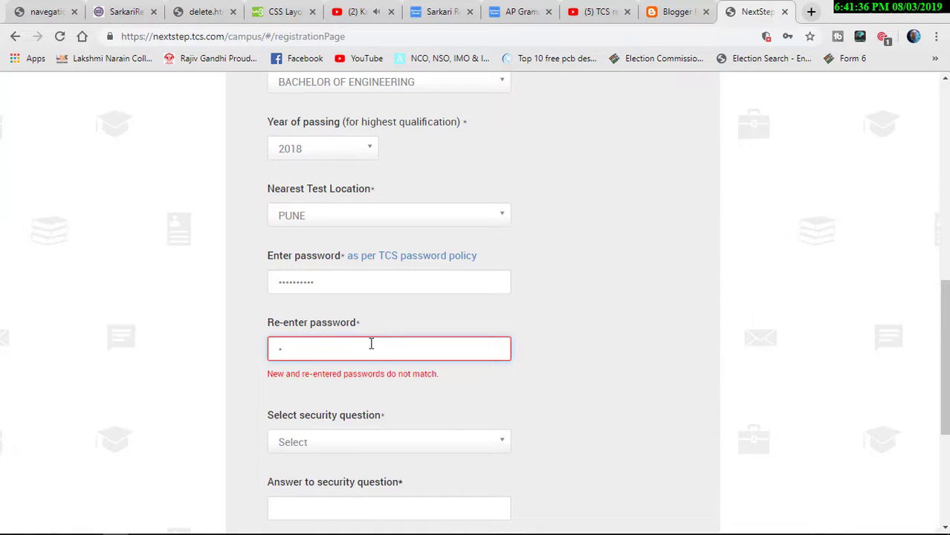
type("ample@123")
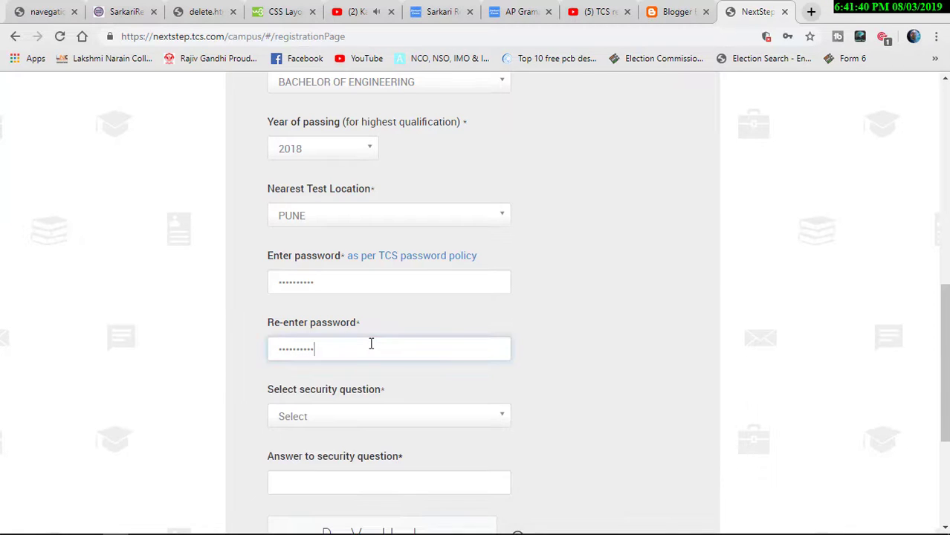
- Choose 'What is your Nationality?' as the security question and type its answer
left_click(371, 418)
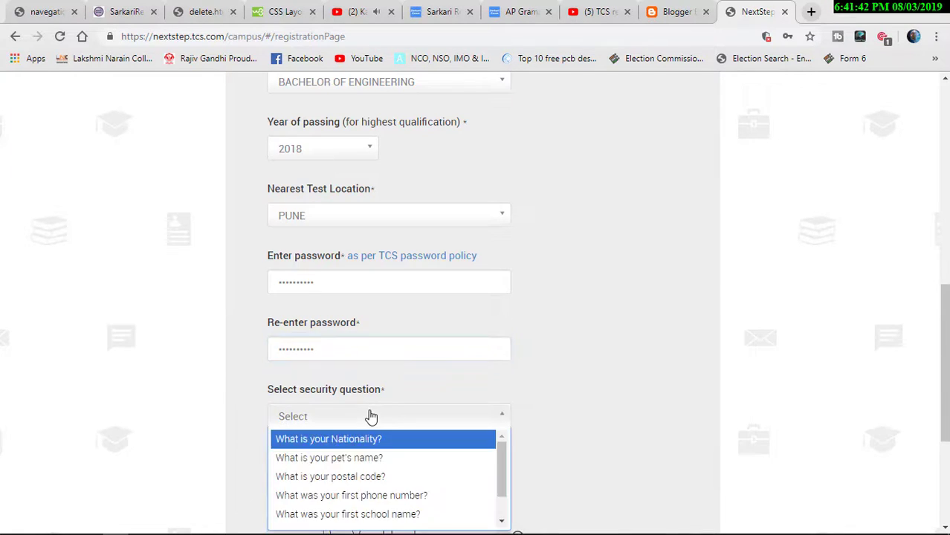
left_click(371, 443)
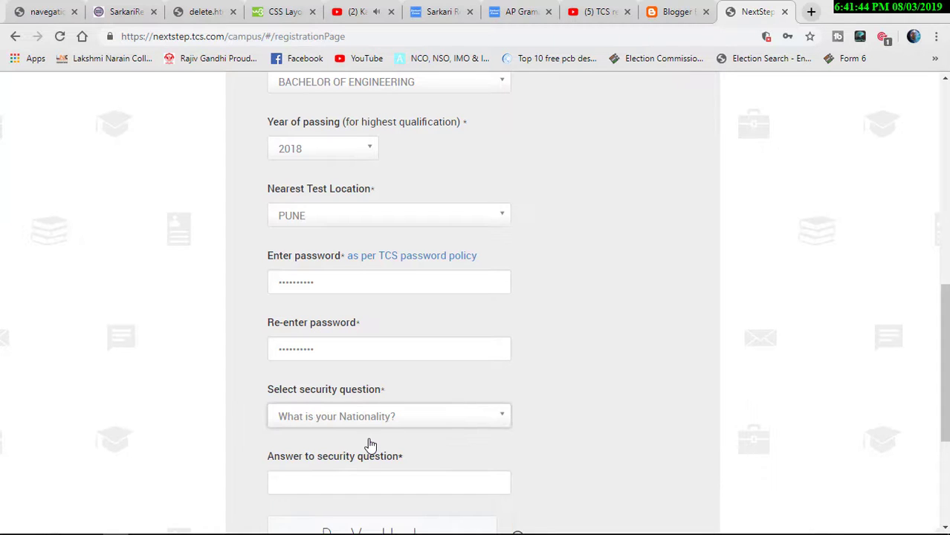
left_click(373, 477)
type("indian")
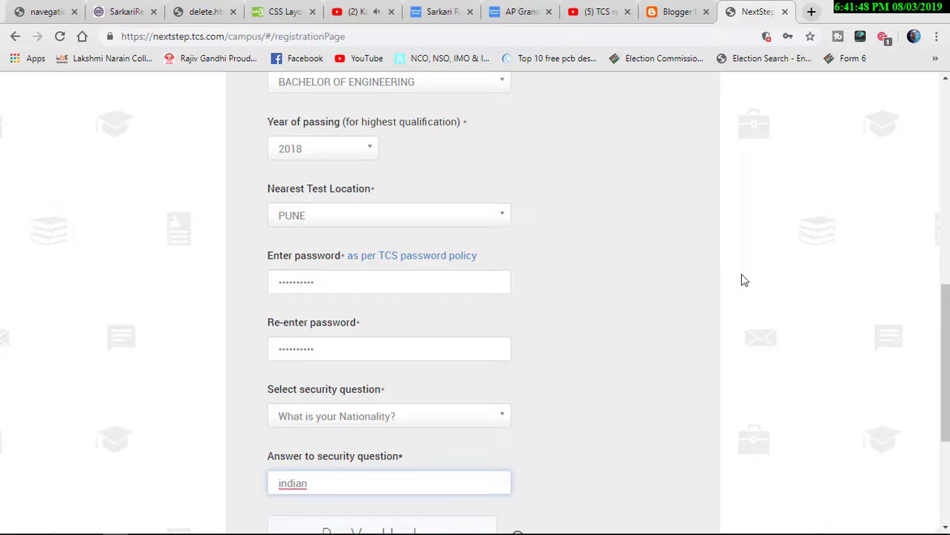
- Fill in the captcha characters shown on the form
scroll(743, 280, "down", 2)
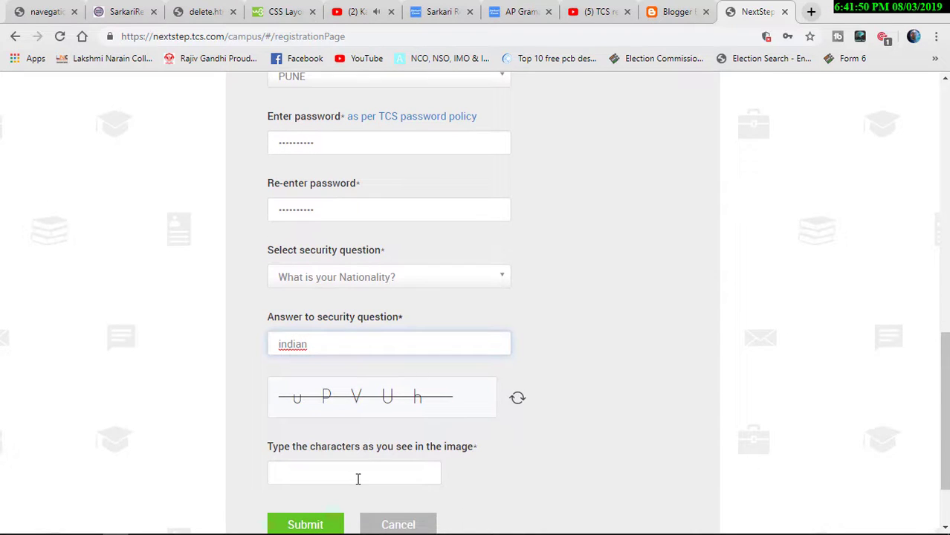
left_click(358, 477)
type("u")
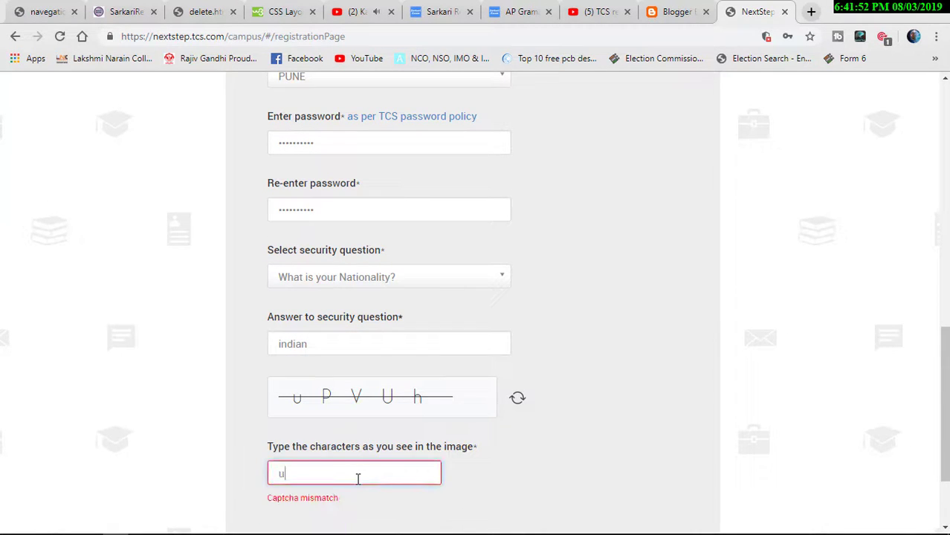
type("PVUh")
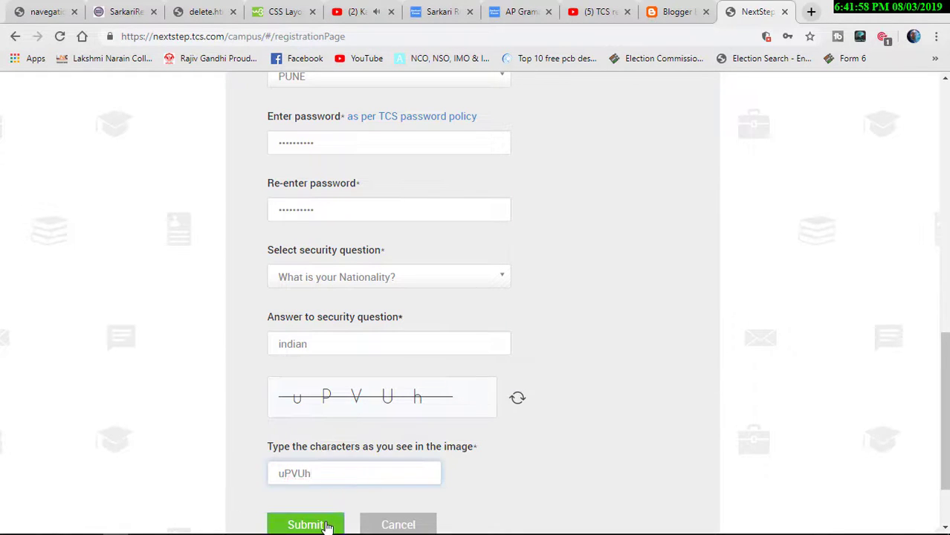
- Submit and confirm the form, then close the already-registered notice and cancel the confirmation
left_click(327, 525)
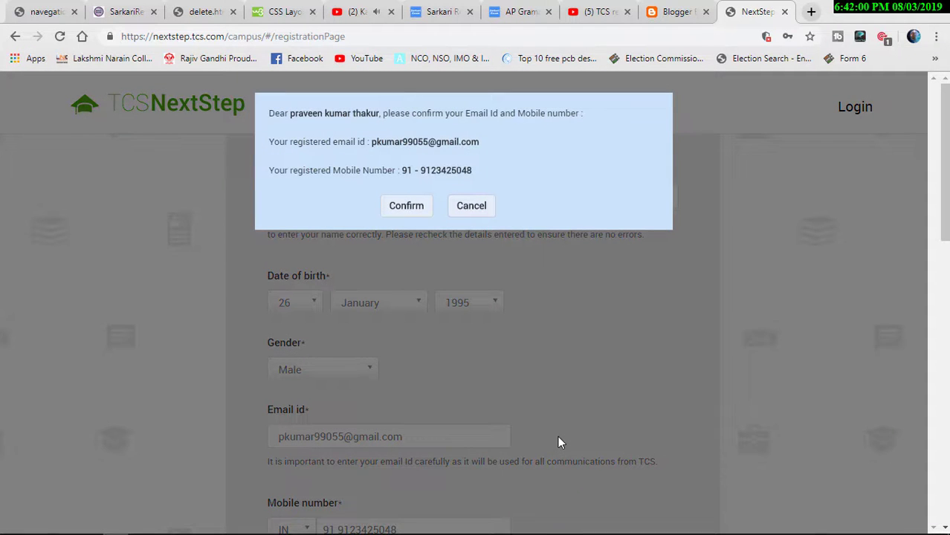
left_click(407, 206)
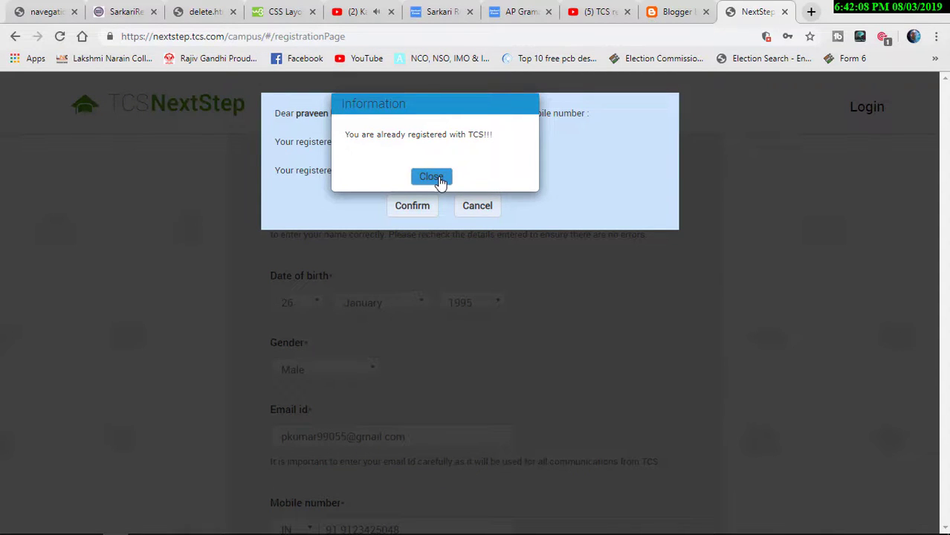
left_click(437, 179)
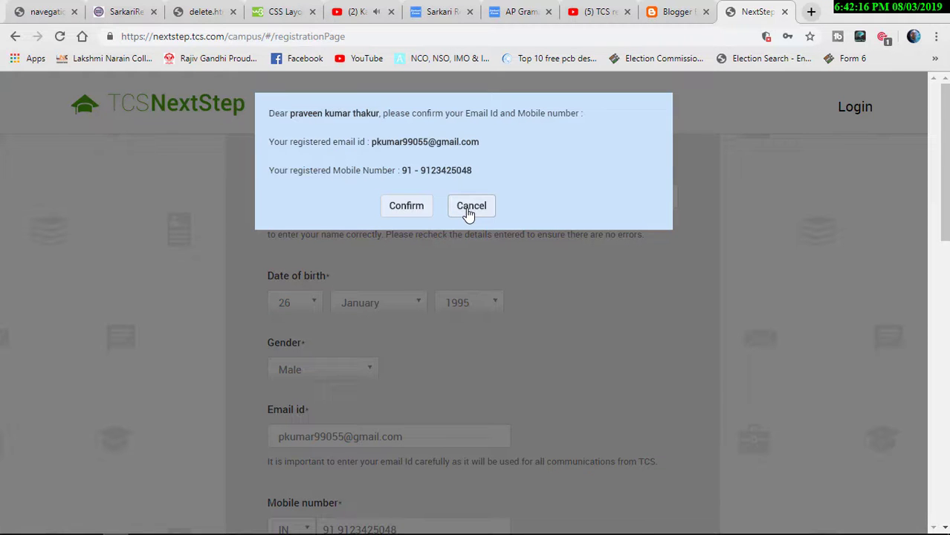
left_click(470, 208)
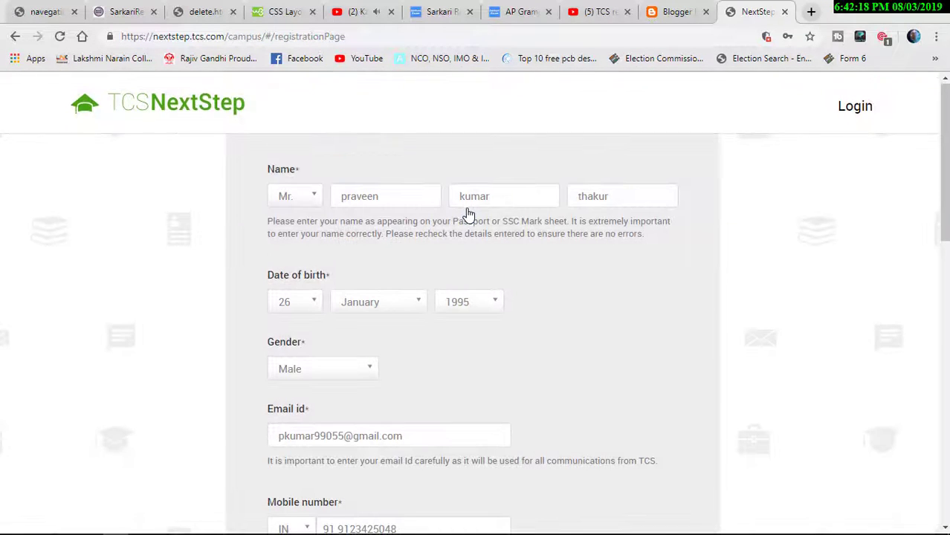
- Replace the user name in the Email id field, accepting the suggested new address
scroll(468, 215, "down", 3)
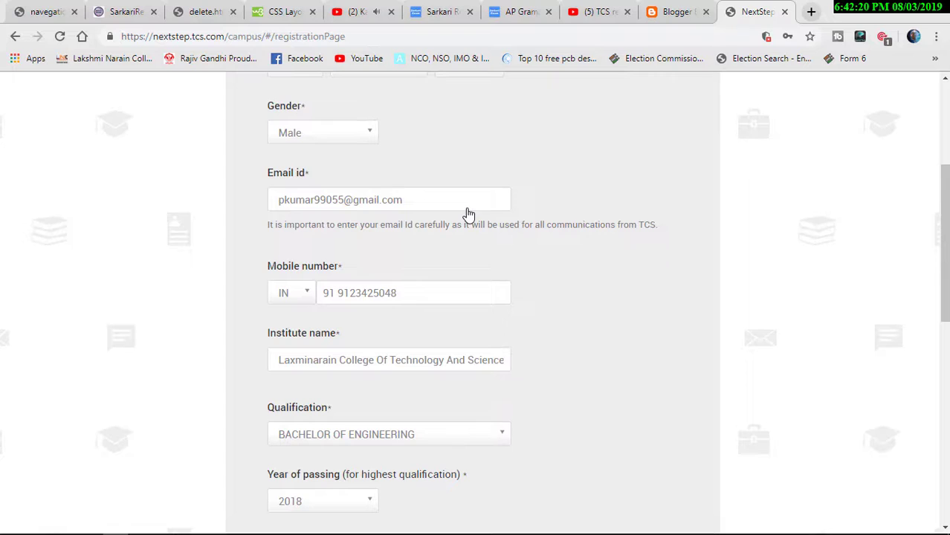
left_click(435, 201)
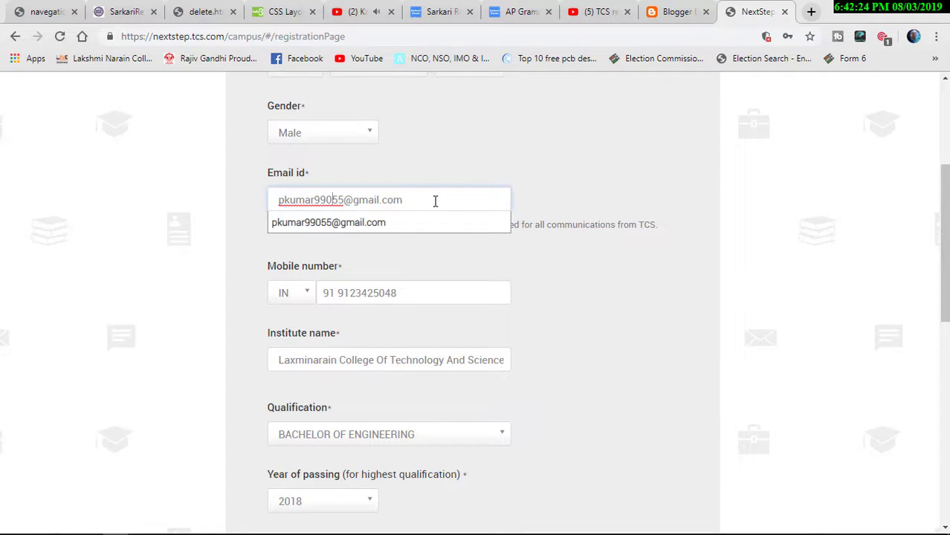
key("Home")
key("Right")
key("Right")
key("Right")
key("Right")
key("Right")
key("Right")
key("Right")
key("BackSpace")
key("BackSpace")
key("BackSpace")
key("BackSpace")
key("BackSpace")
key("BackSpace")
key("BackSpace")
key("BackSpace")
key("BackSpace")
key("BackSpace")
key("BackSpace")
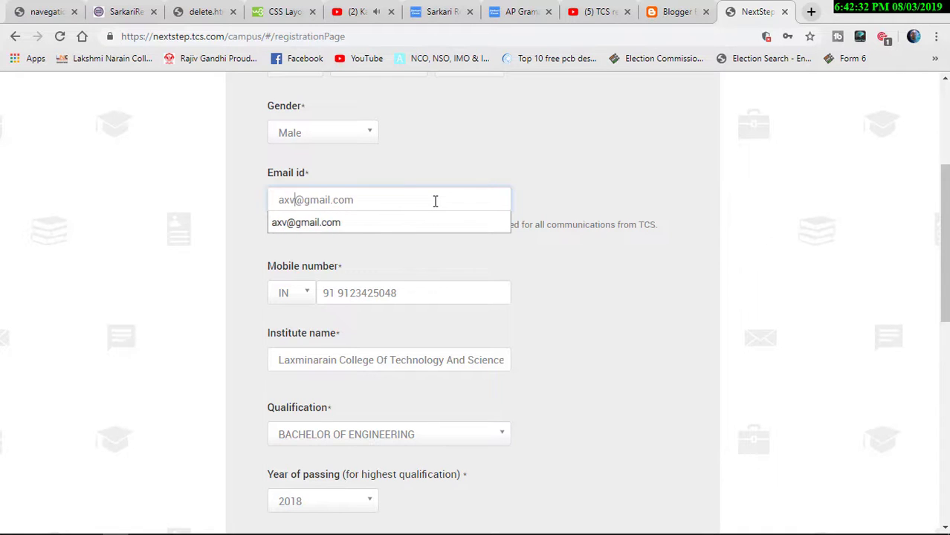
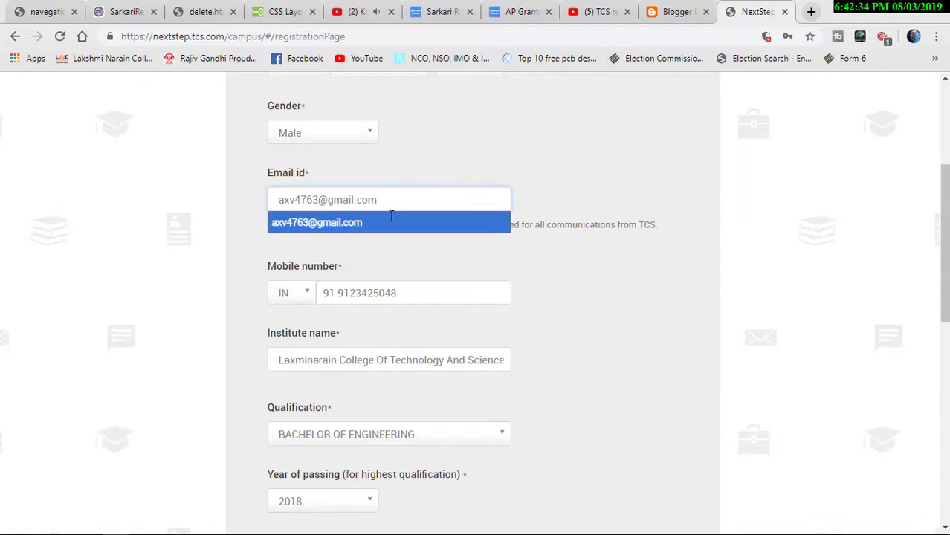
left_click(440, 223)
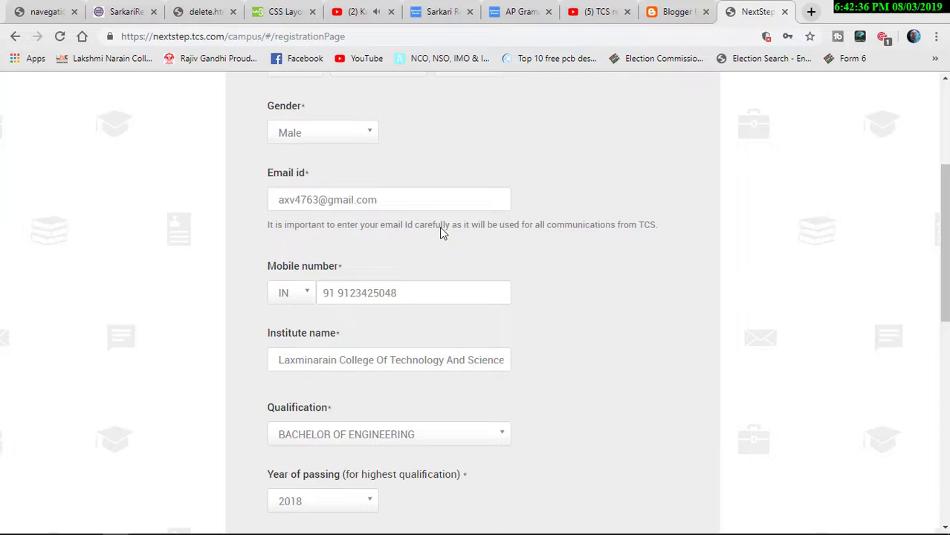
scroll(441, 233, "down", 8)
- Resubmit and confirm the form, then close the repeated already-registered notice and cancel
left_click(306, 478)
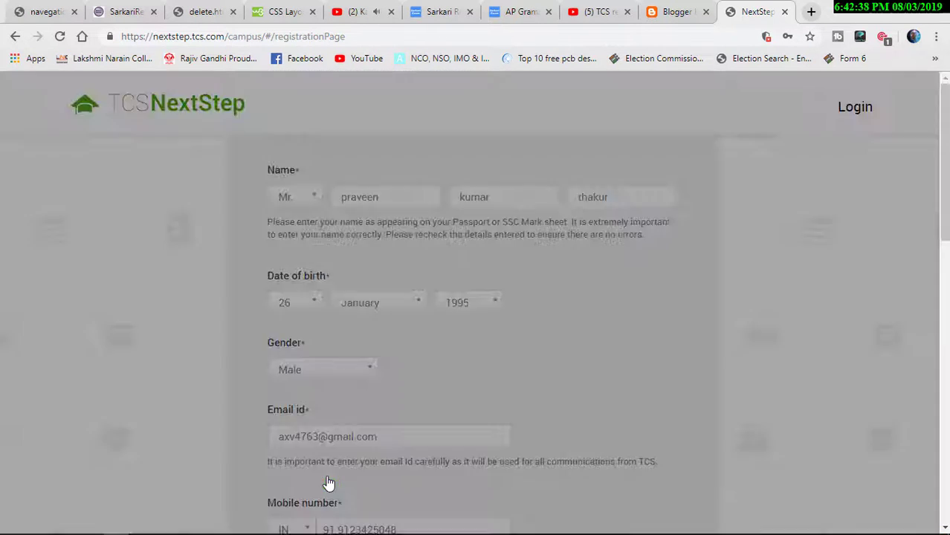
left_click(415, 212)
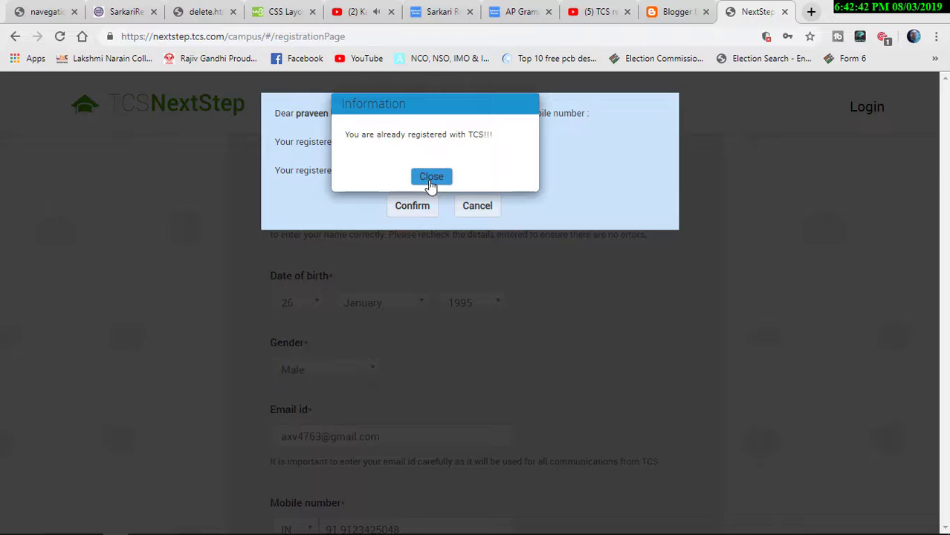
left_click(431, 177)
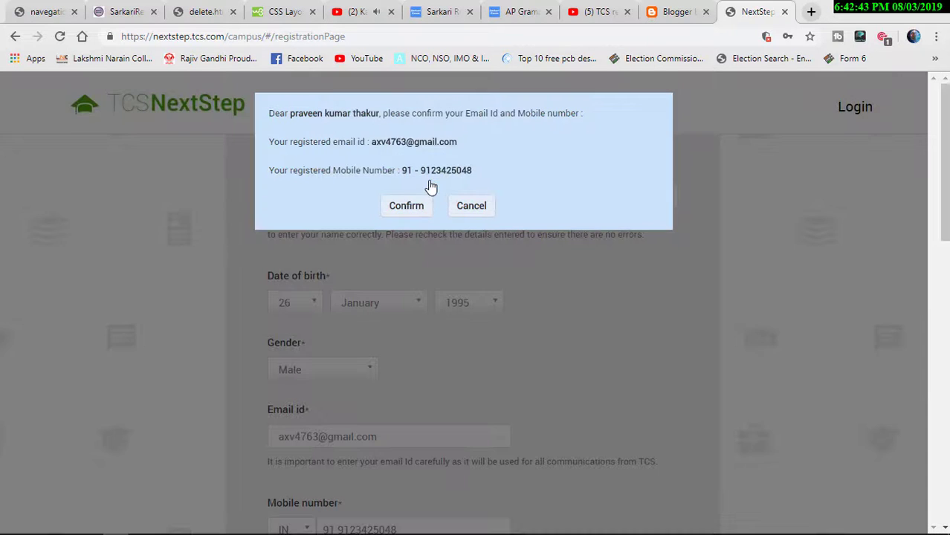
left_click(471, 206)
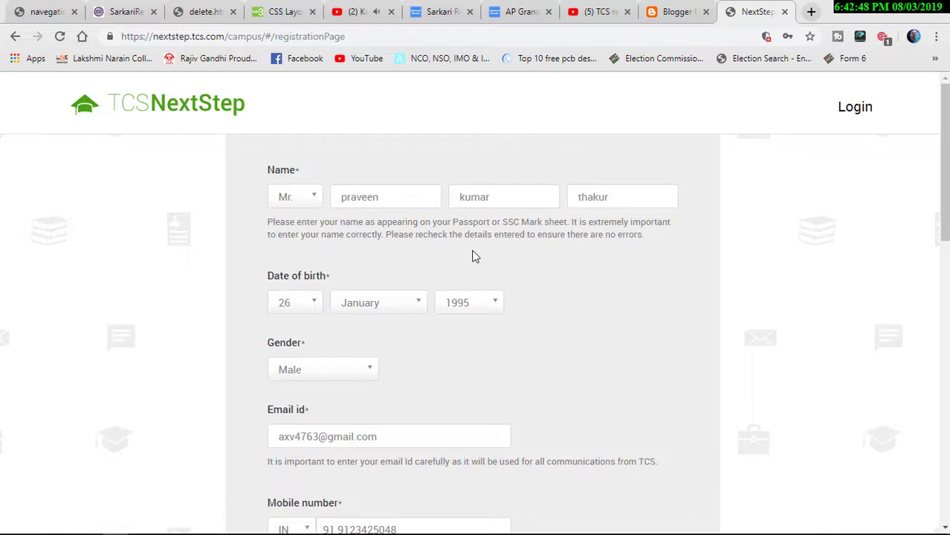
scroll(473, 256, "down", 7)
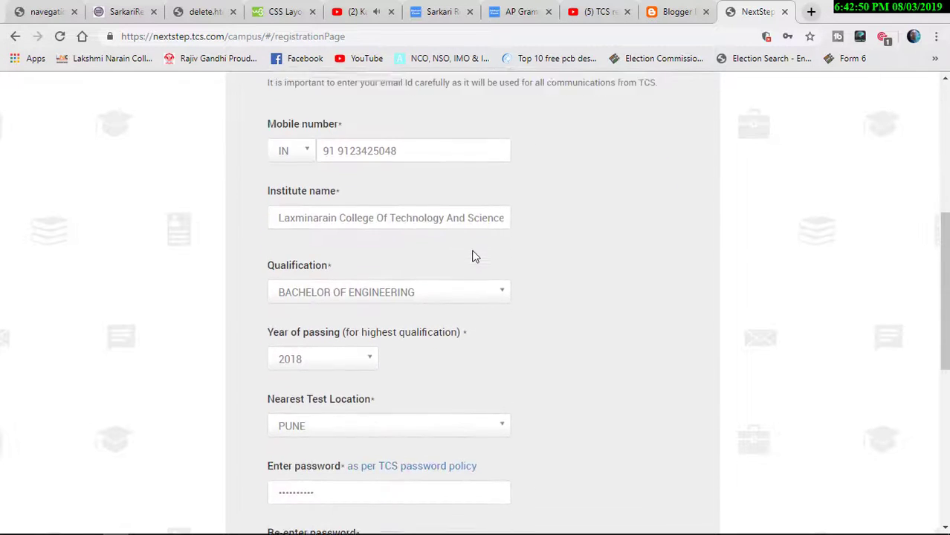
scroll(473, 257, "down", 3)
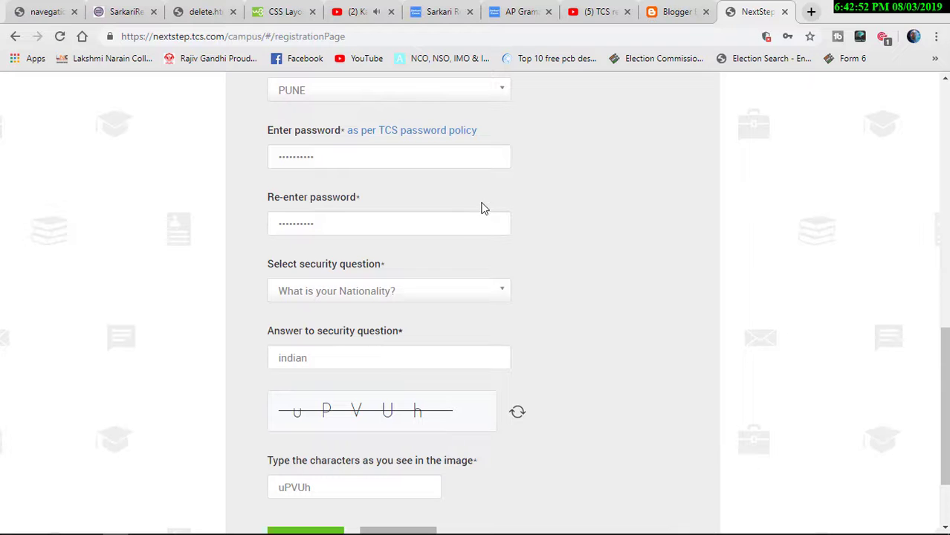